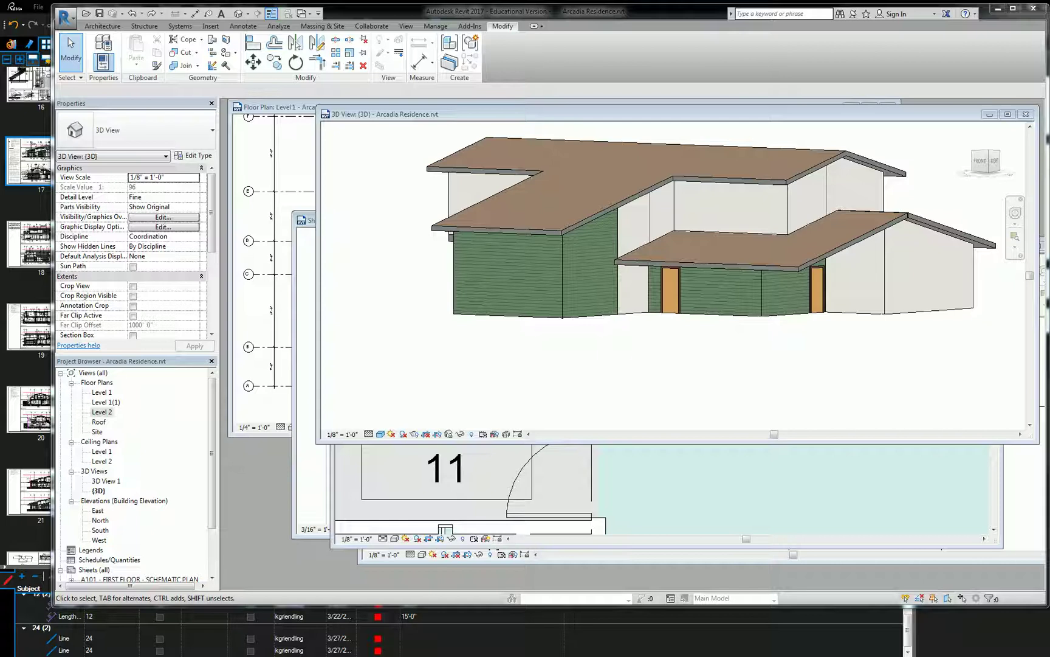
Review the reference elevation images in the browser, including the Liberty Public Library and Schematic design 3 2016 elevations.
key(alt+Tab)
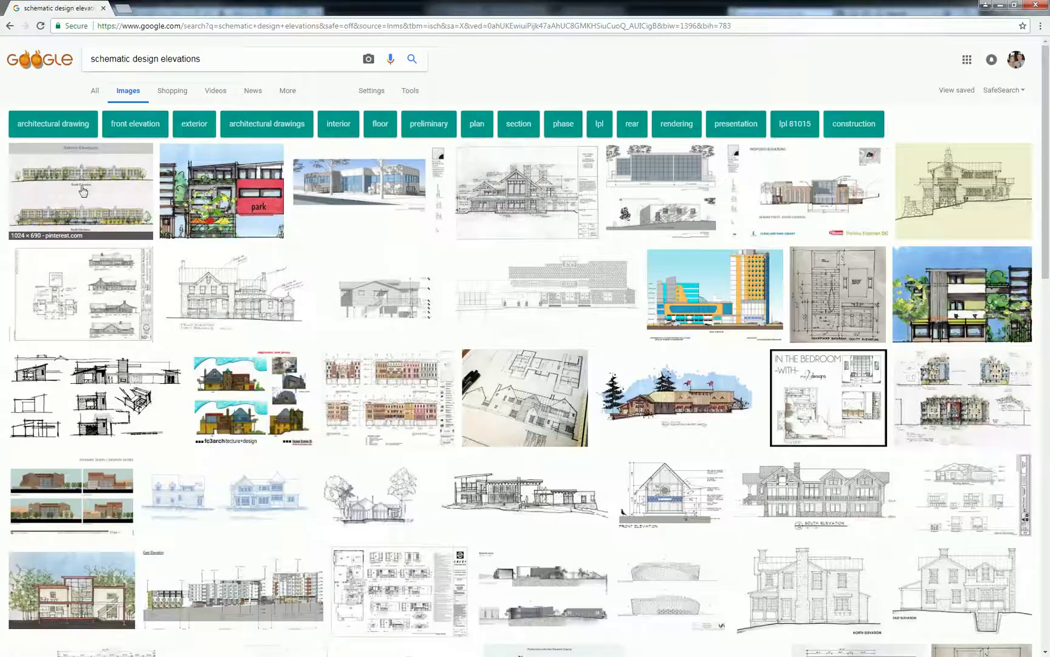
click(113, 177)
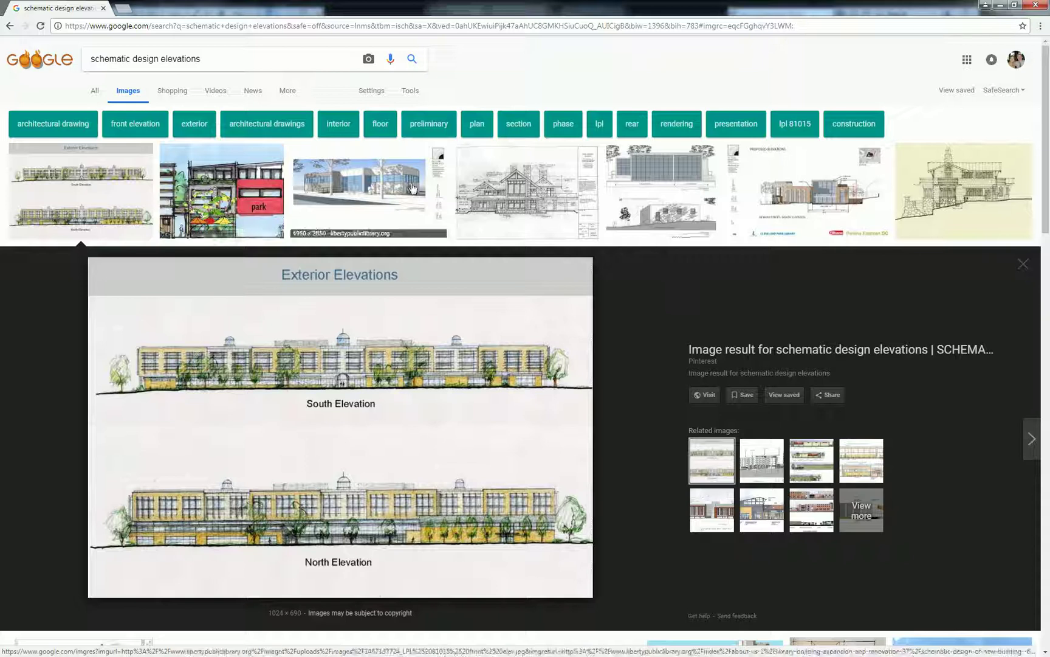
click(540, 181)
click(648, 193)
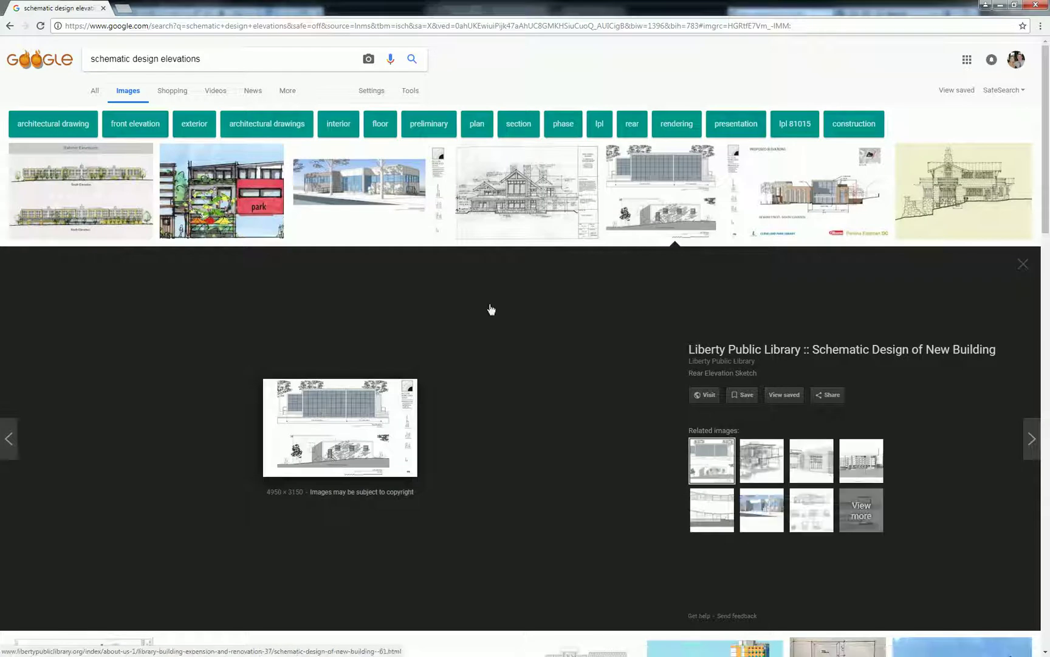
click(840, 210)
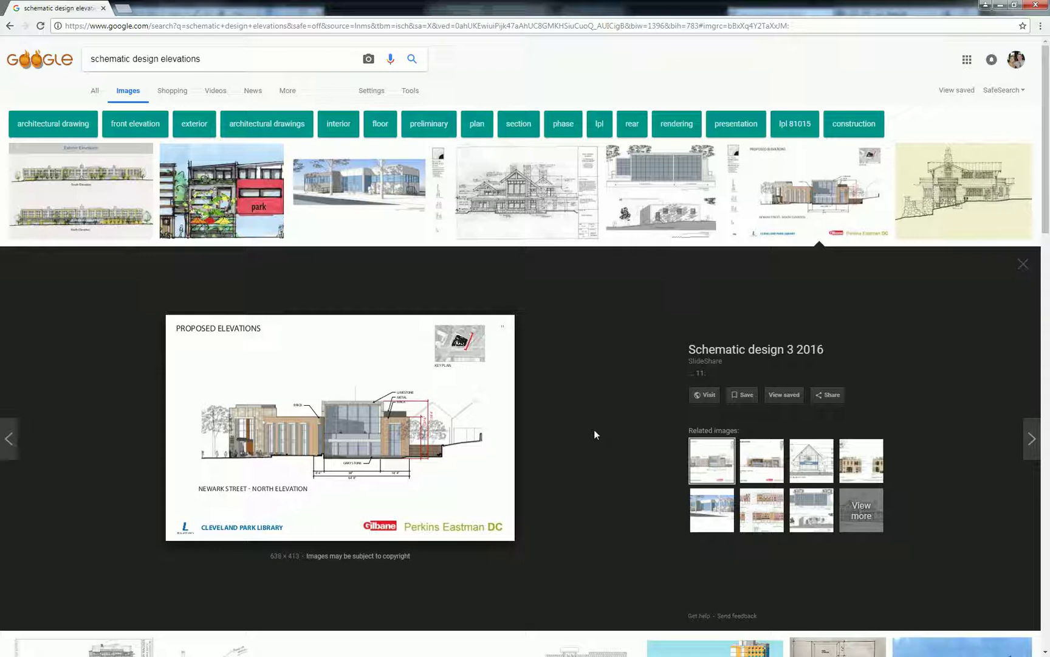
Back in Revit, close the 3D view and the Level 1 and Level 2 floor plan views.
key(alt+Tab)
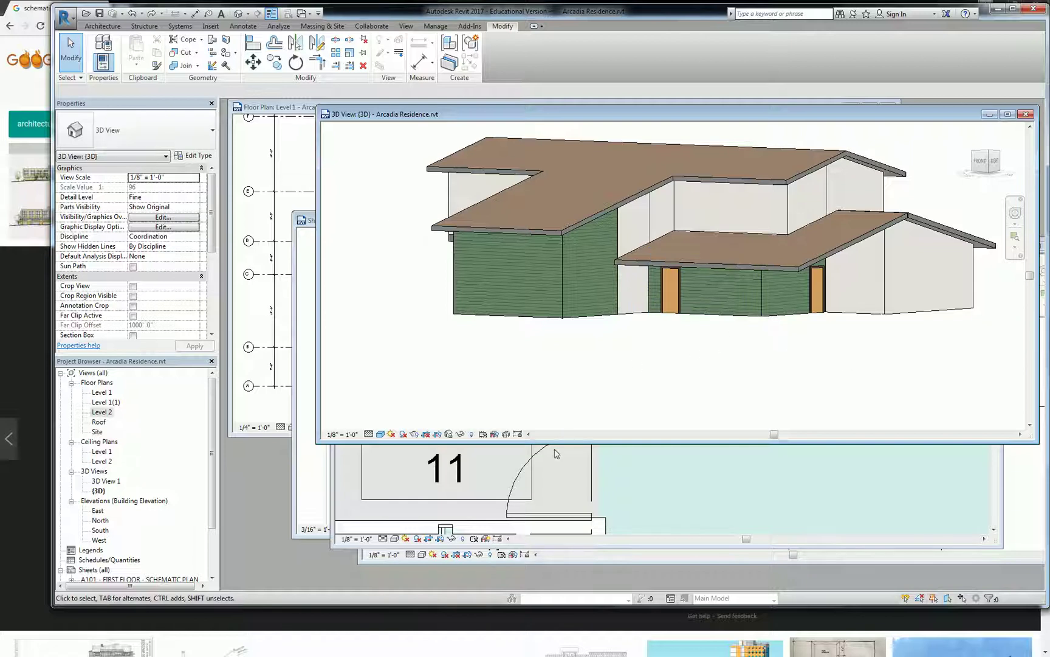
click(1026, 114)
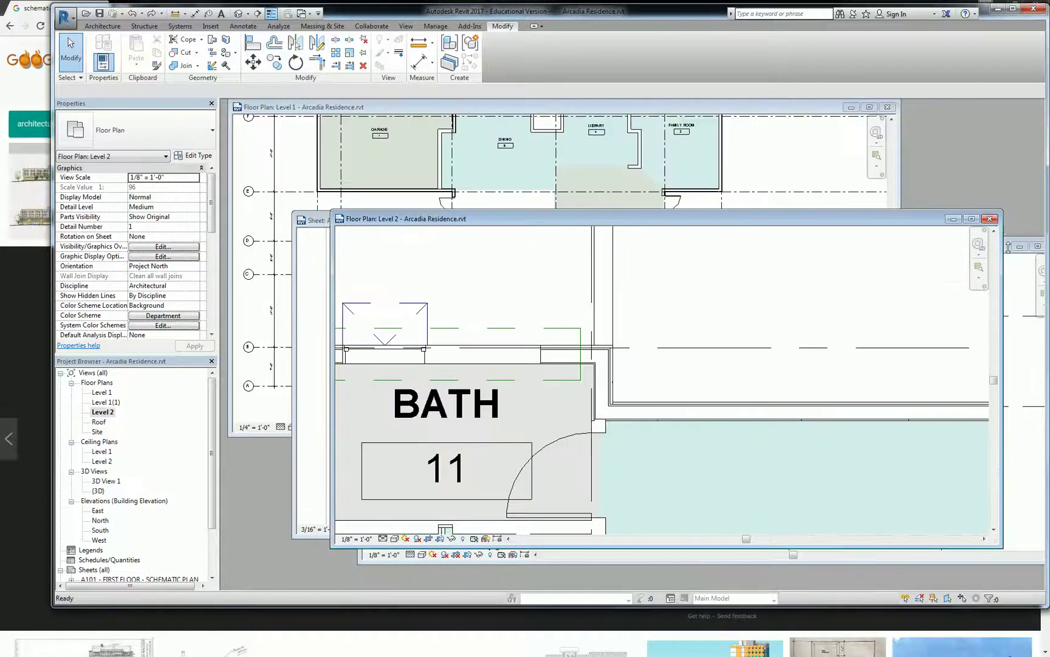
click(989, 218)
click(887, 107)
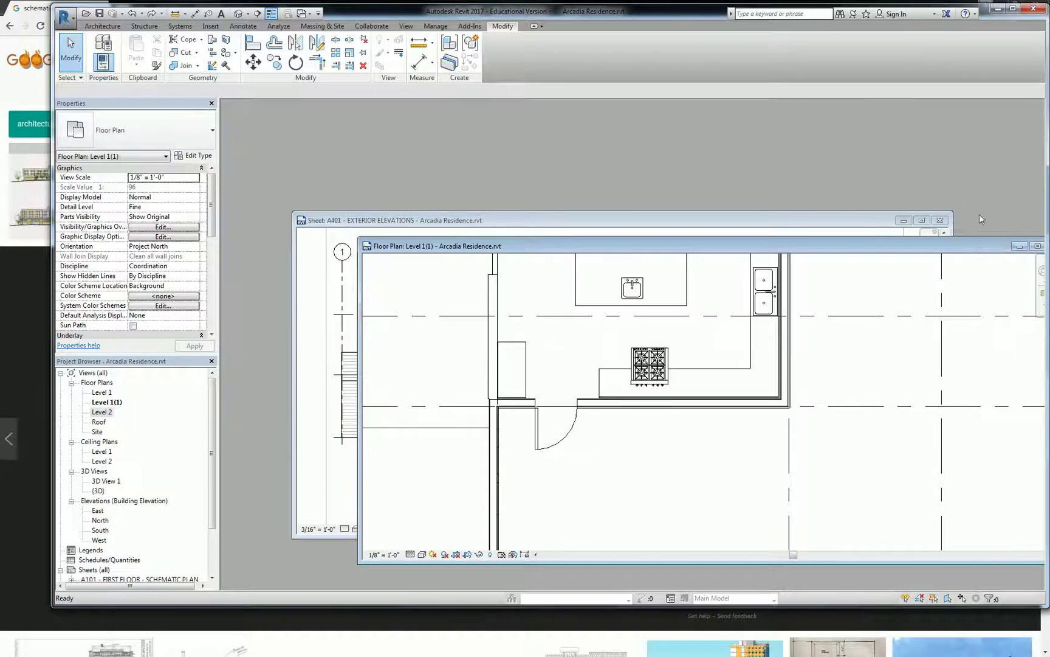
Bring sheet A401 forward, briefly activating and then deactivating the South elevation viewport.
click(860, 231)
double_click(705, 235)
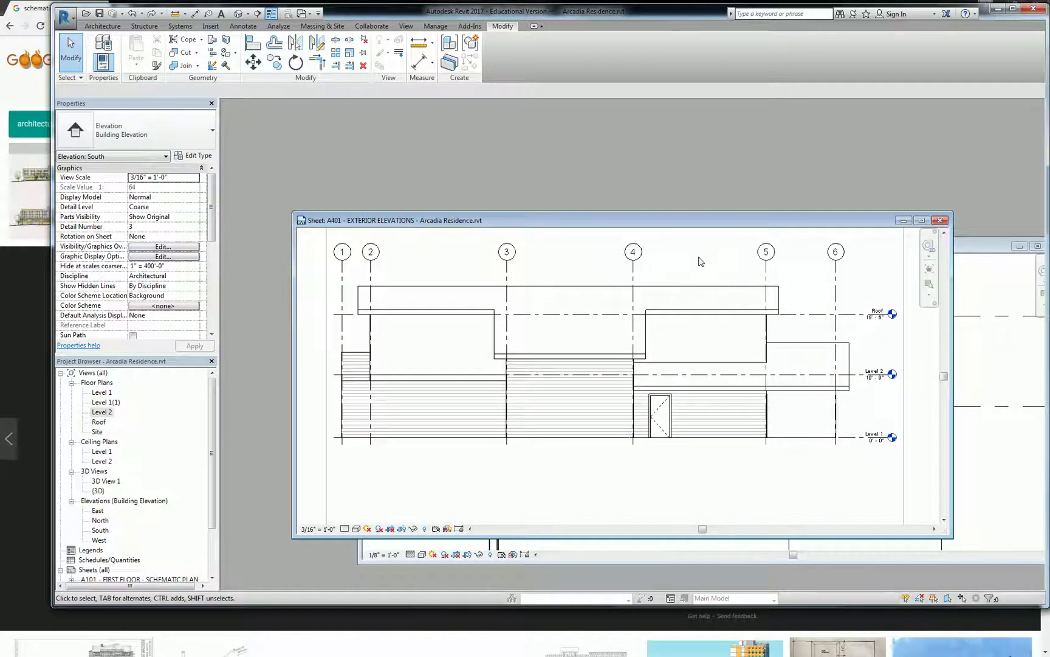
scroll(703, 286, down, 2)
scroll(702, 296, down, 2)
double_click(476, 334)
Close the remaining floor plan view and pan sheet A401 so the whole title block shows.
drag(801, 220, 767, 132)
click(977, 467)
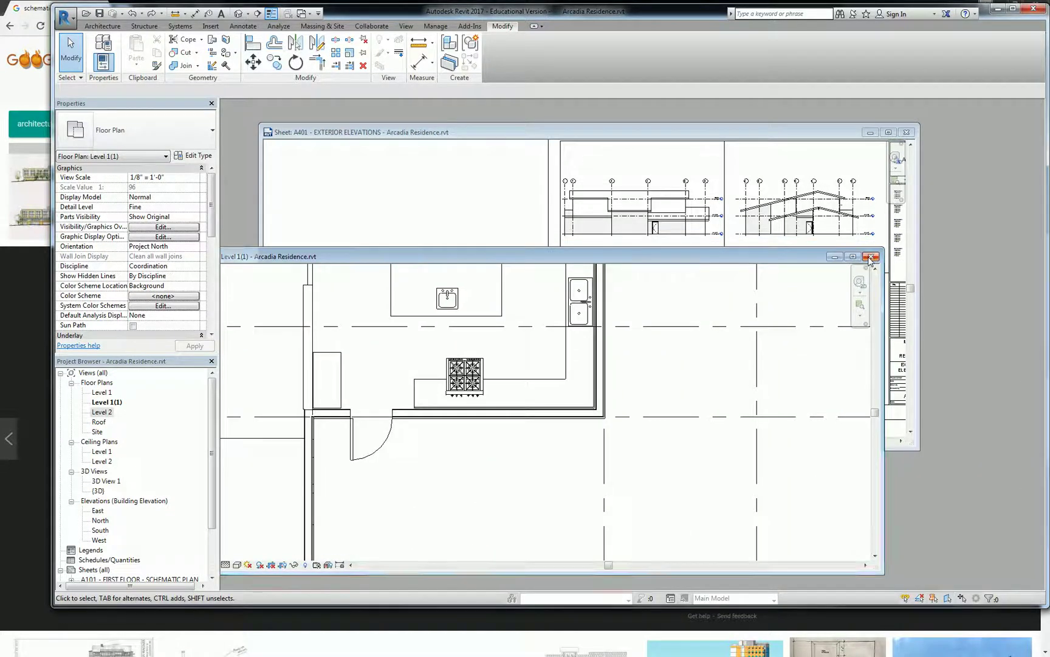
click(869, 258)
middle_drag(679, 221, 559, 235)
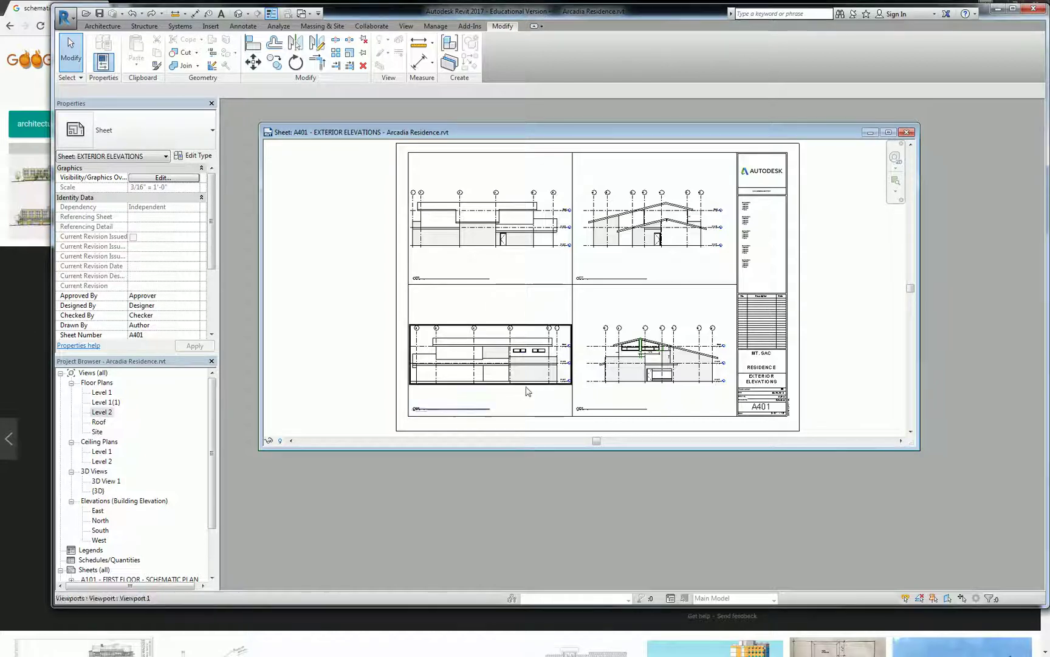
Select the South elevation viewport and open its View Template <None> choices under Identity Data.
scroll(423, 249, up, 2)
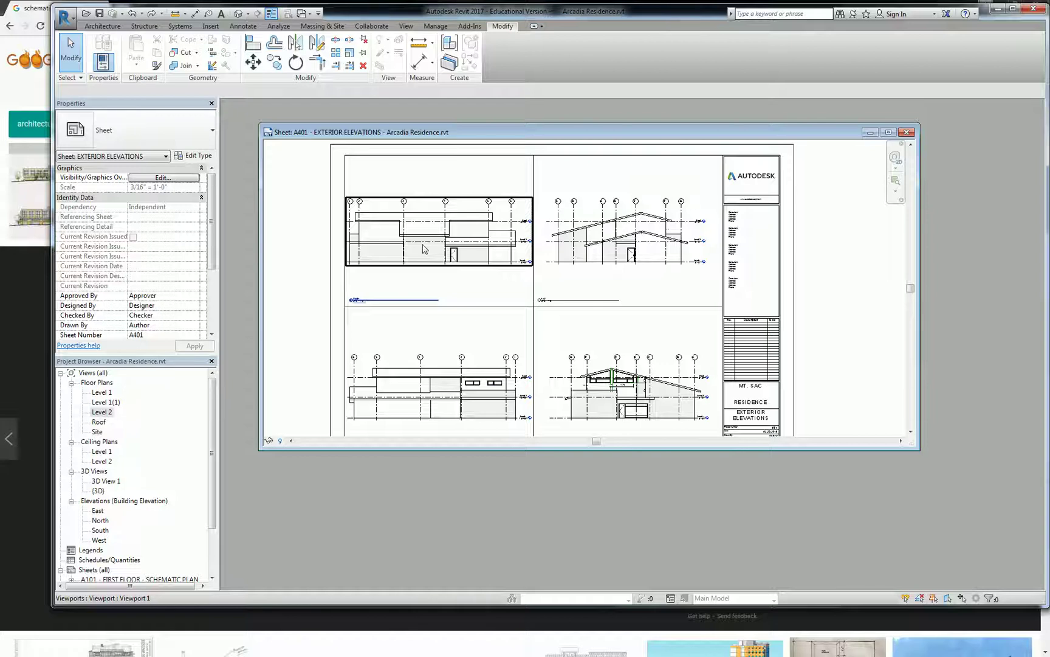
click(423, 247)
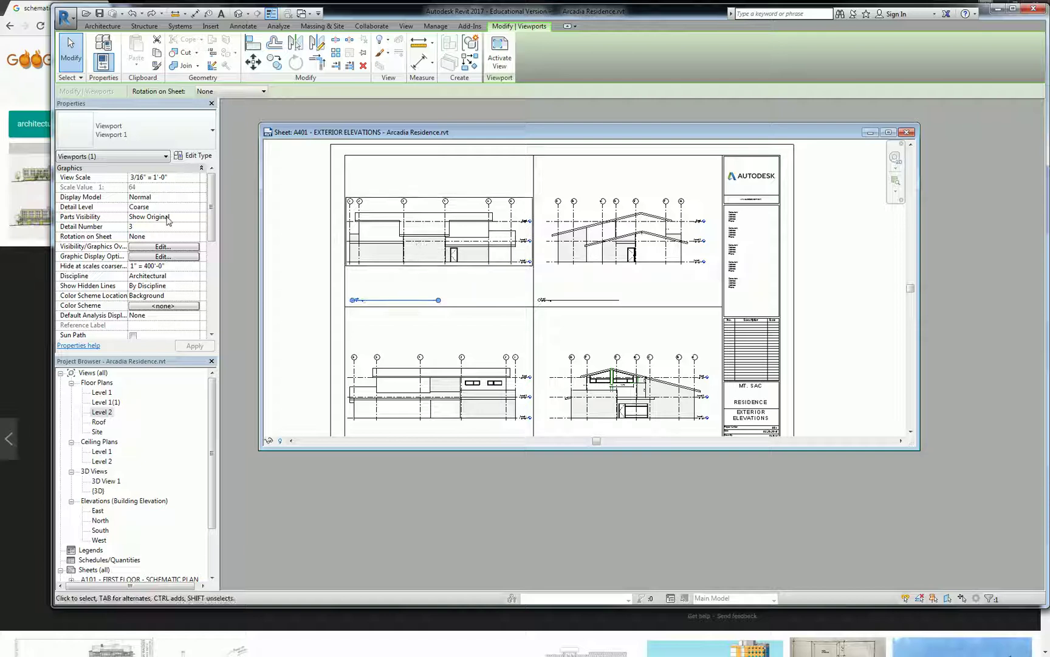
drag(213, 234, 212, 309)
click(163, 256)
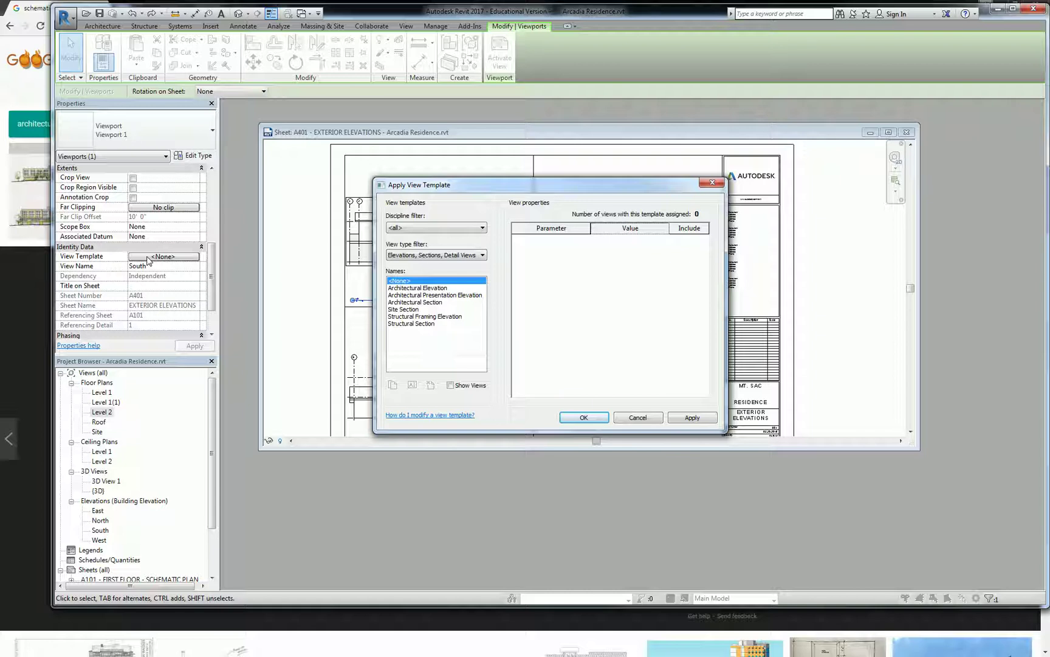
Choose Architectural Presentation Elevation, keep Display Model at Normal, and open its Model Display settings.
click(442, 296)
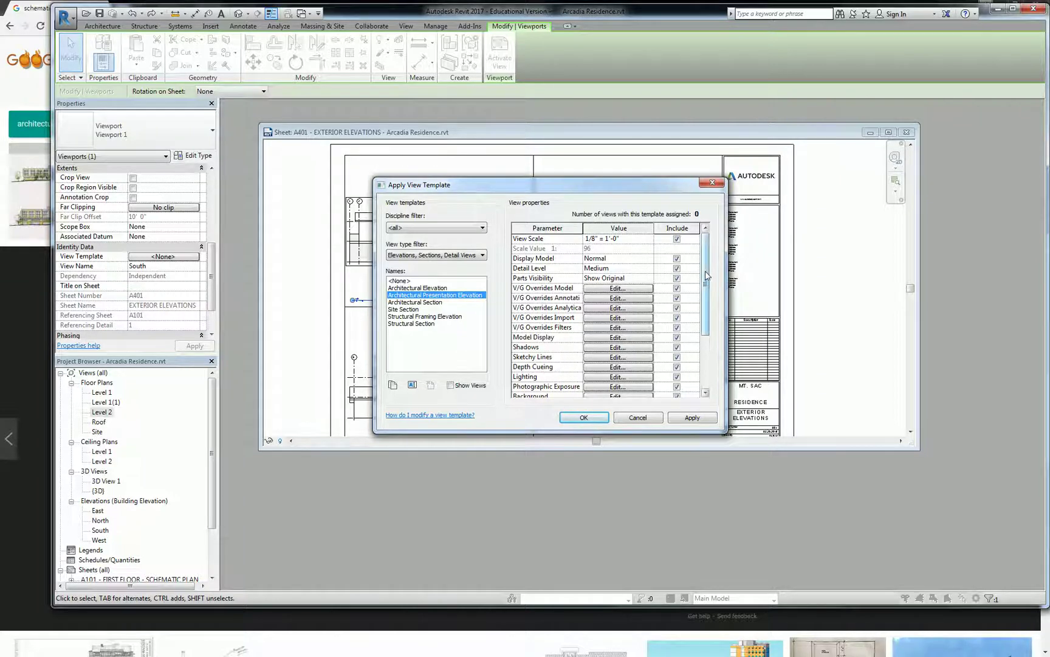
scroll(705, 392, down, 1)
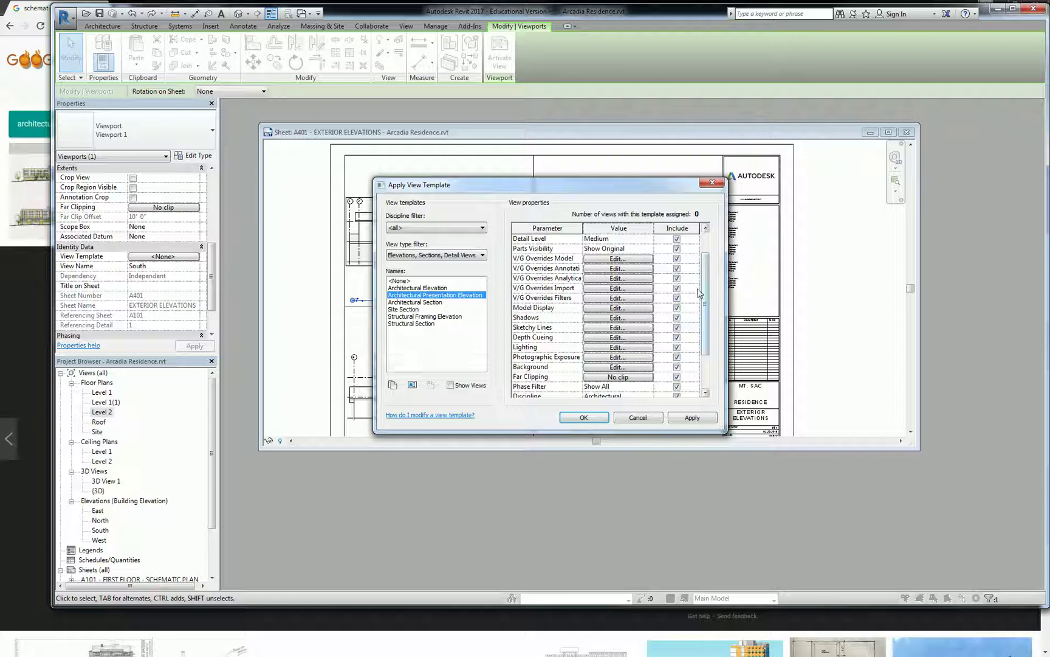
drag(707, 277, 710, 258)
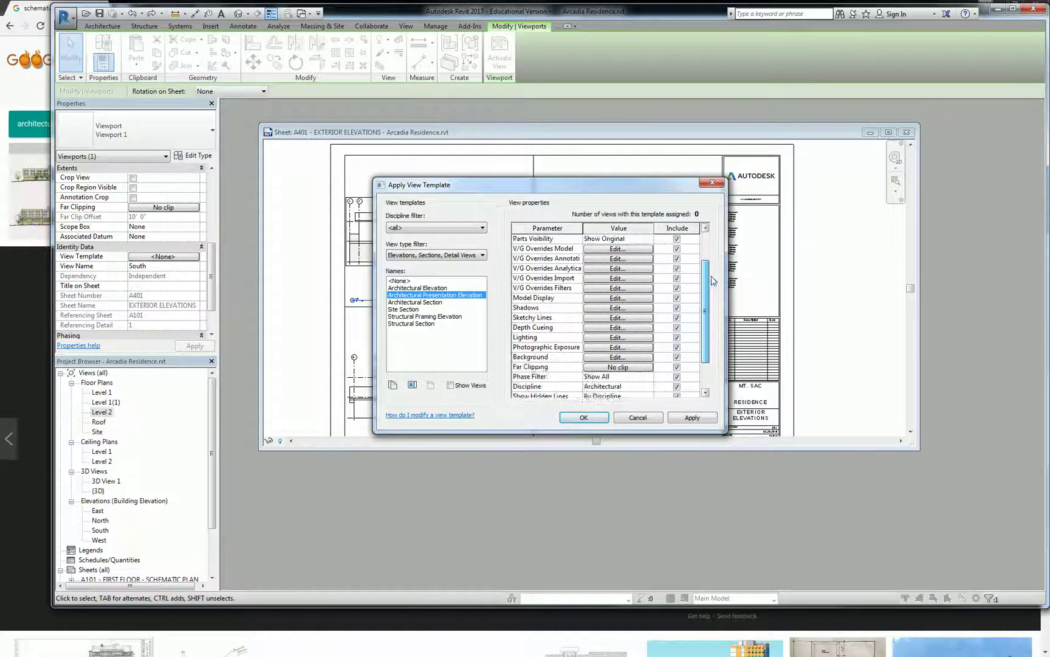
click(627, 259)
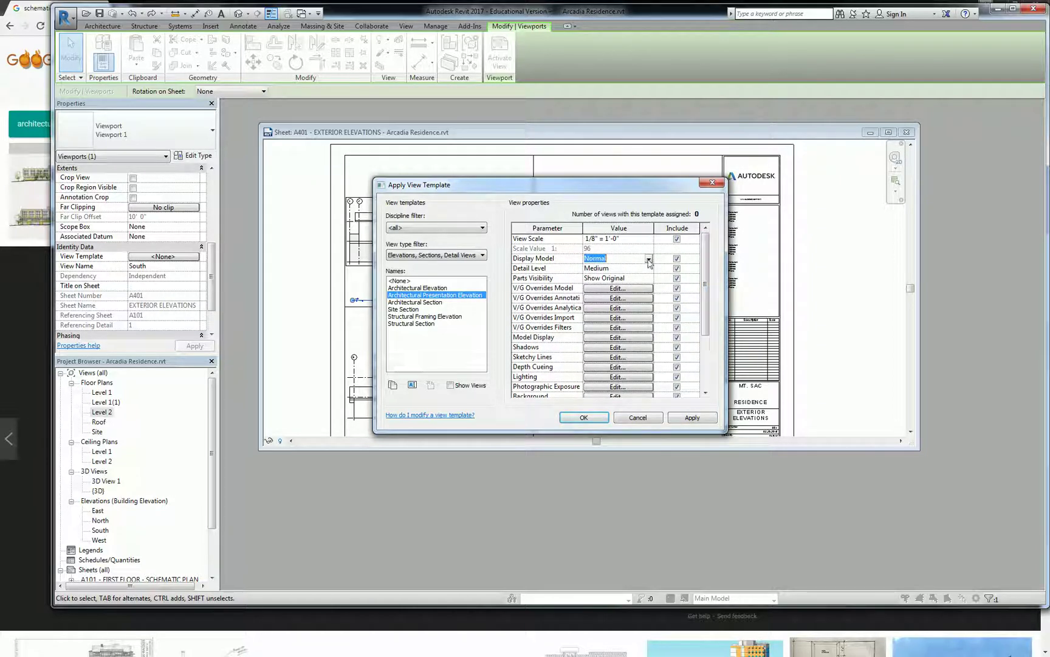
click(649, 259)
click(650, 259)
drag(707, 276, 709, 312)
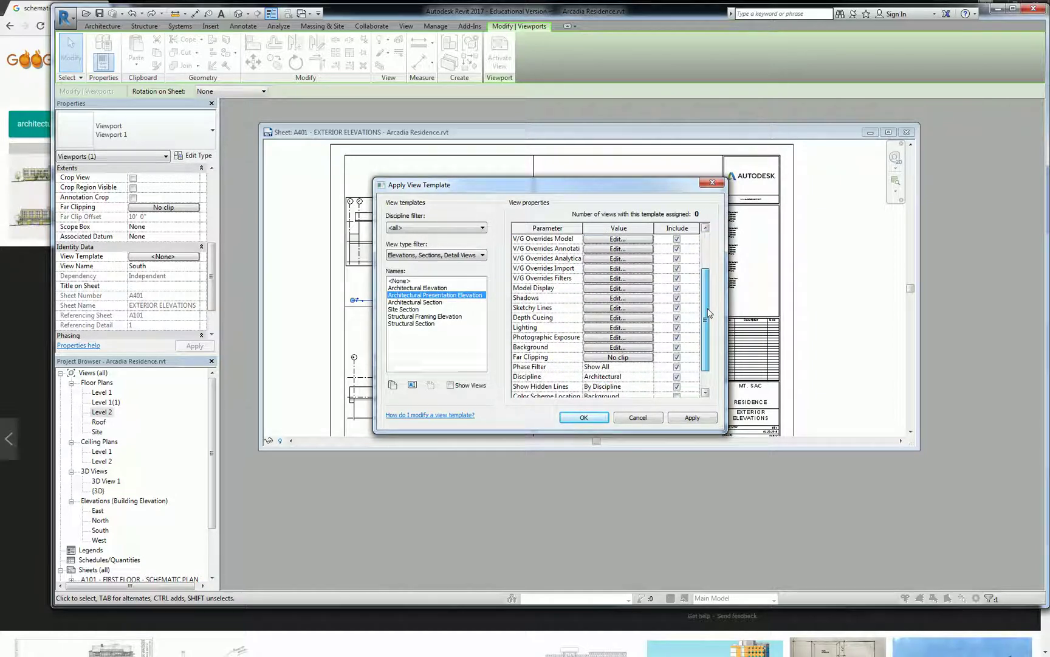
click(612, 289)
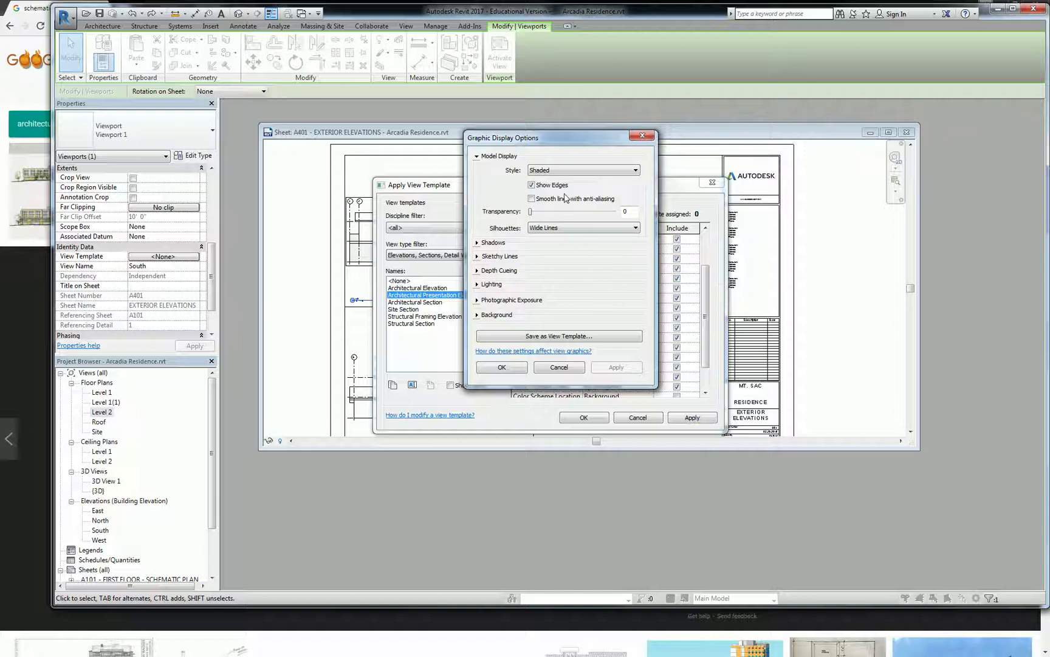
Switch the template's display style to Consistent Colors, expand Shadows, and confirm the settings.
click(571, 173)
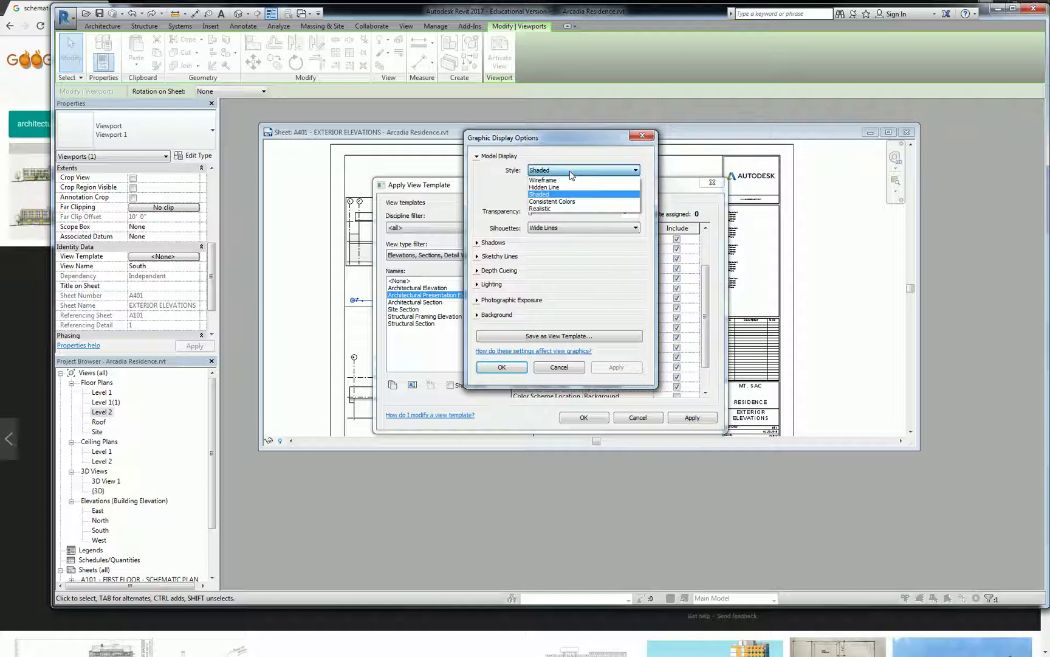
click(552, 201)
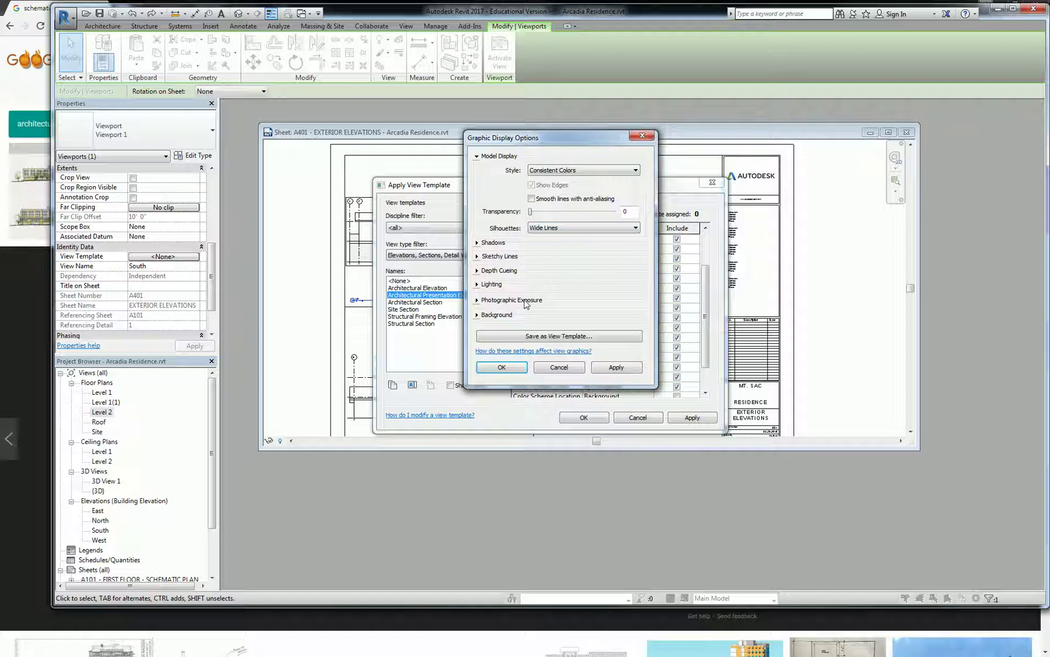
click(478, 244)
click(504, 385)
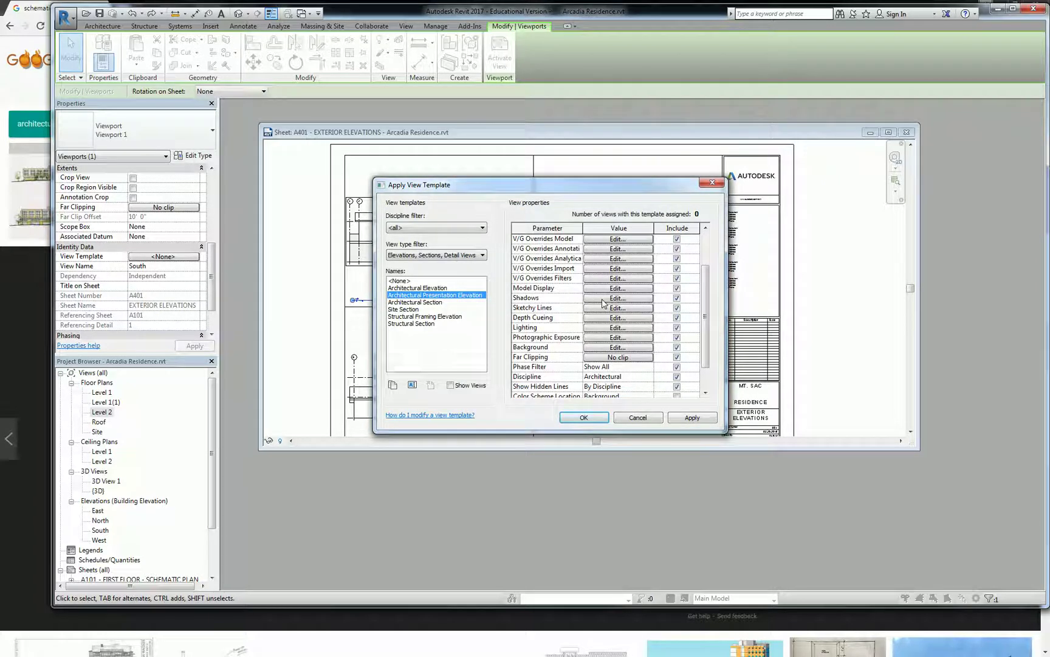
click(602, 298)
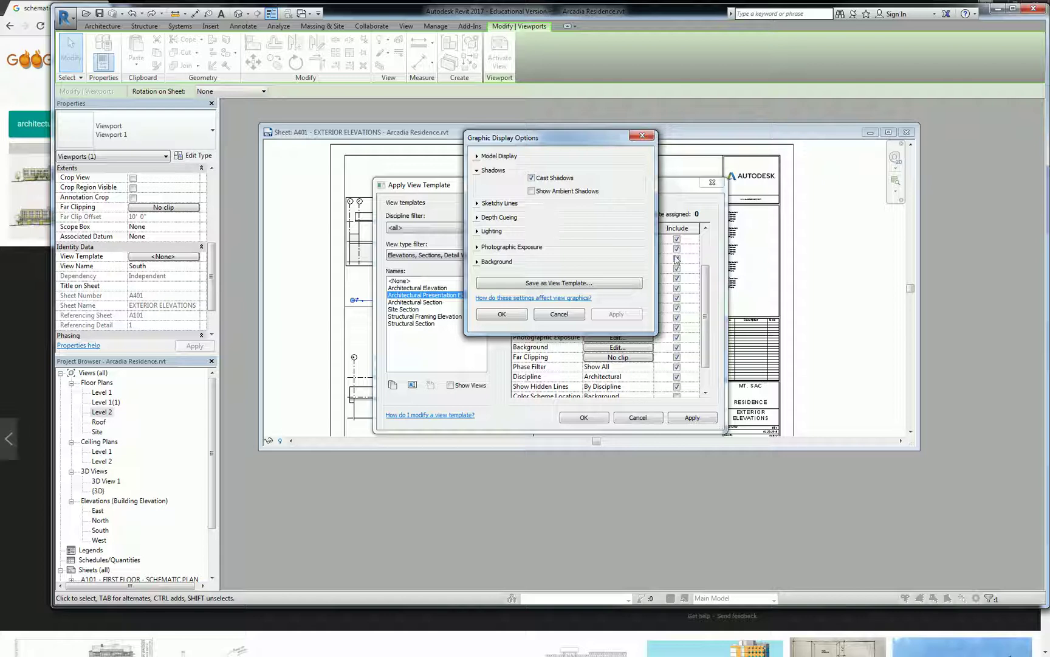
click(512, 315)
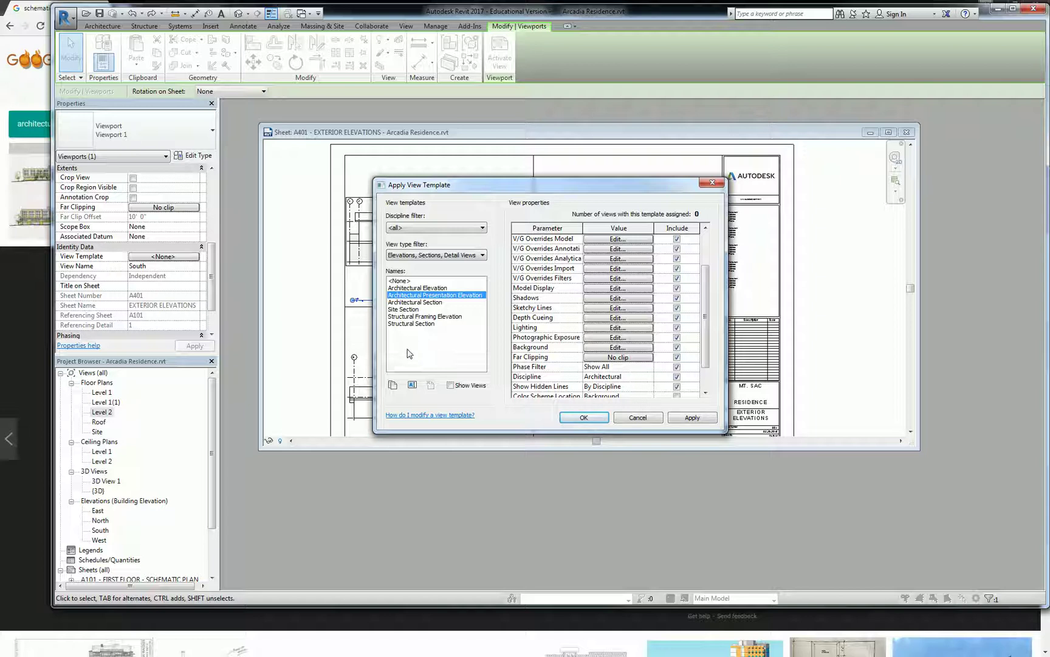
Duplicate the presentation template as 'Architectural Pres. Elevation - Ambient'.
click(392, 385)
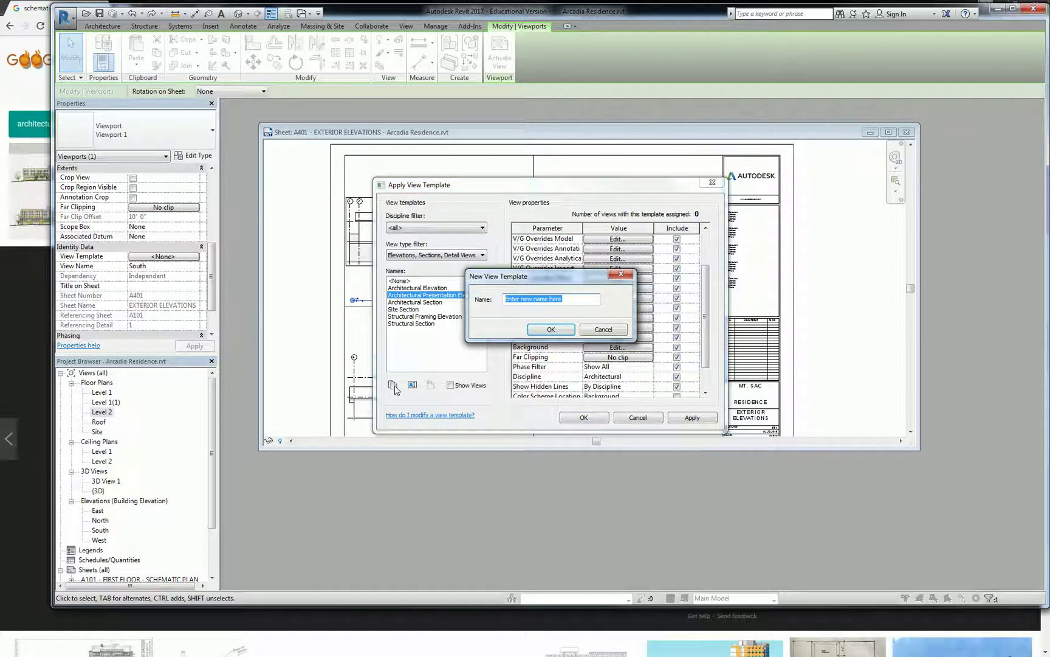
text(Ar)
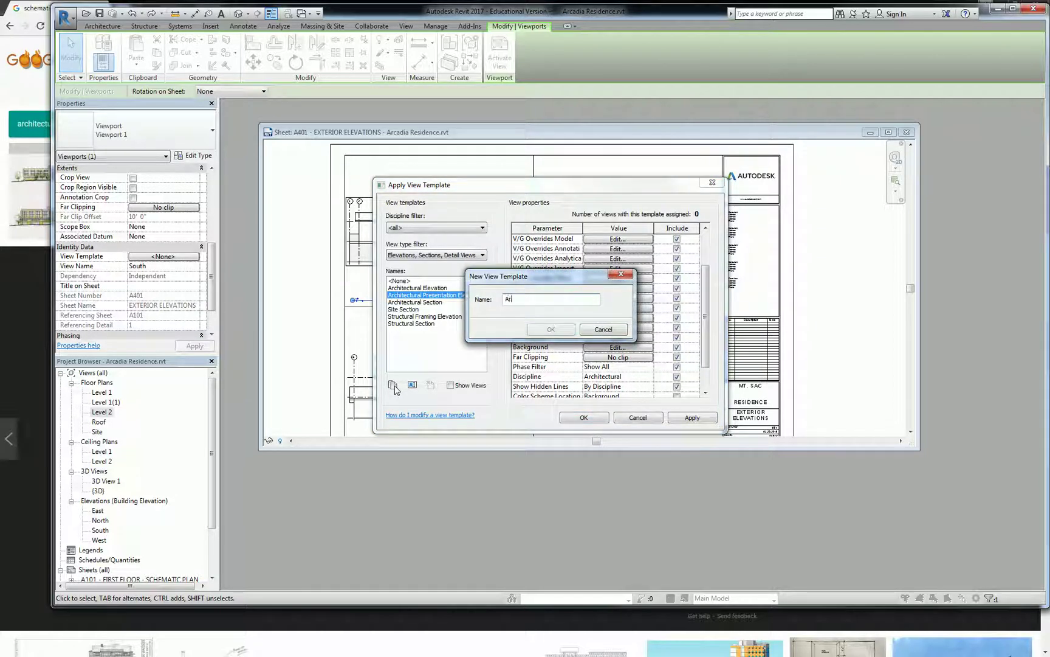
text(chitectural PRes.)
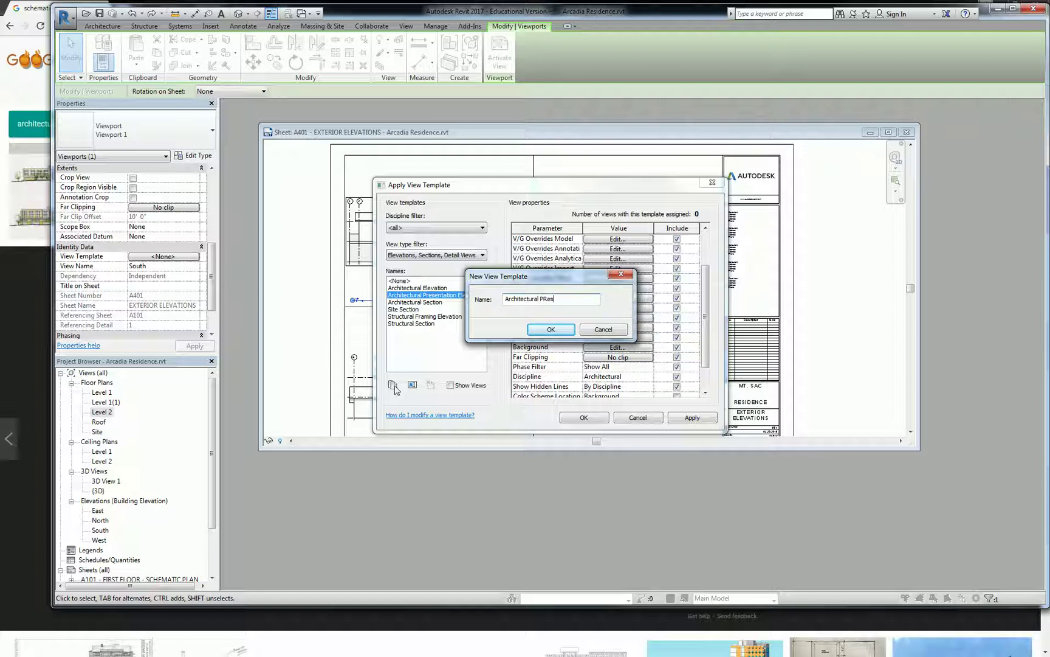
key(BackSpace)
key(BackSpace)
key(BackSpace)
text(res. Elevation - Ambinnt)
click(567, 332)
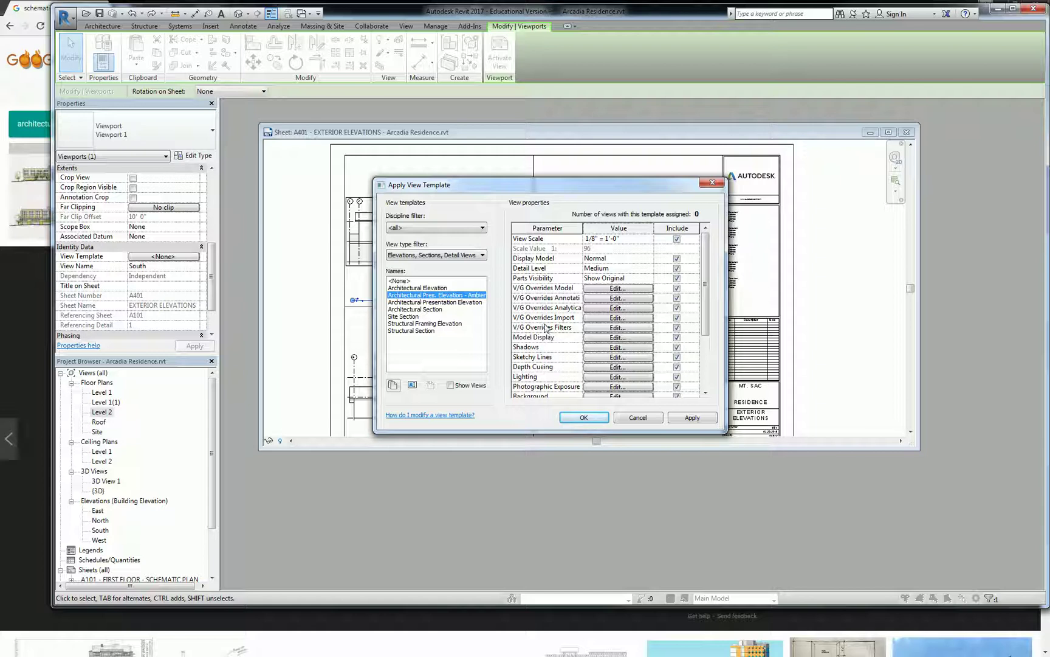
Turn on Show Ambient Shadows in the new Ambient template's shadow settings.
click(610, 349)
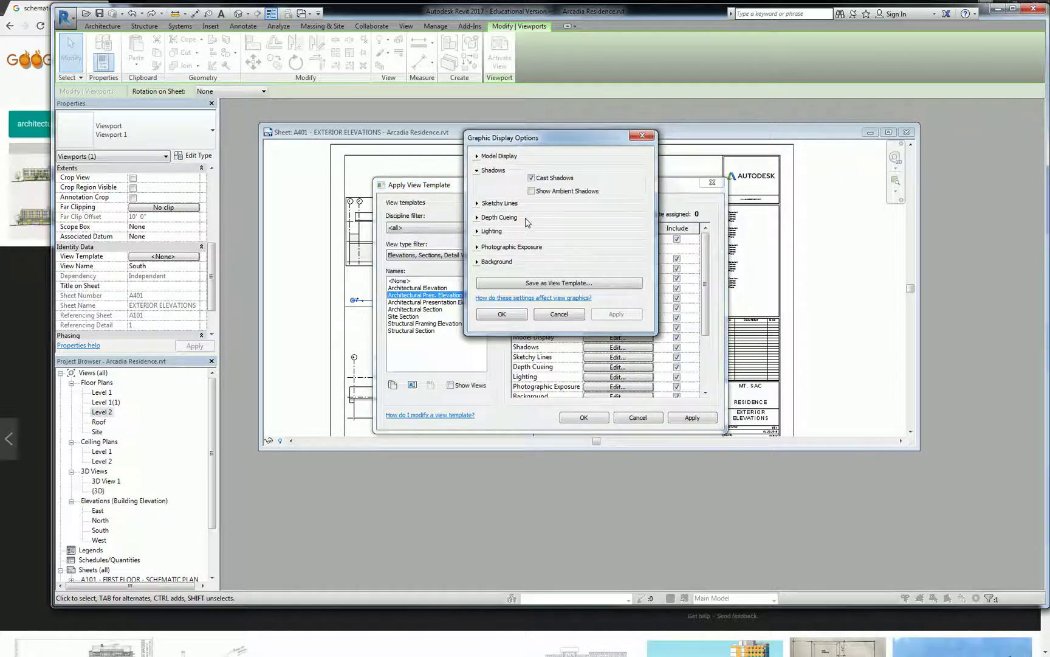
click(531, 192)
click(510, 315)
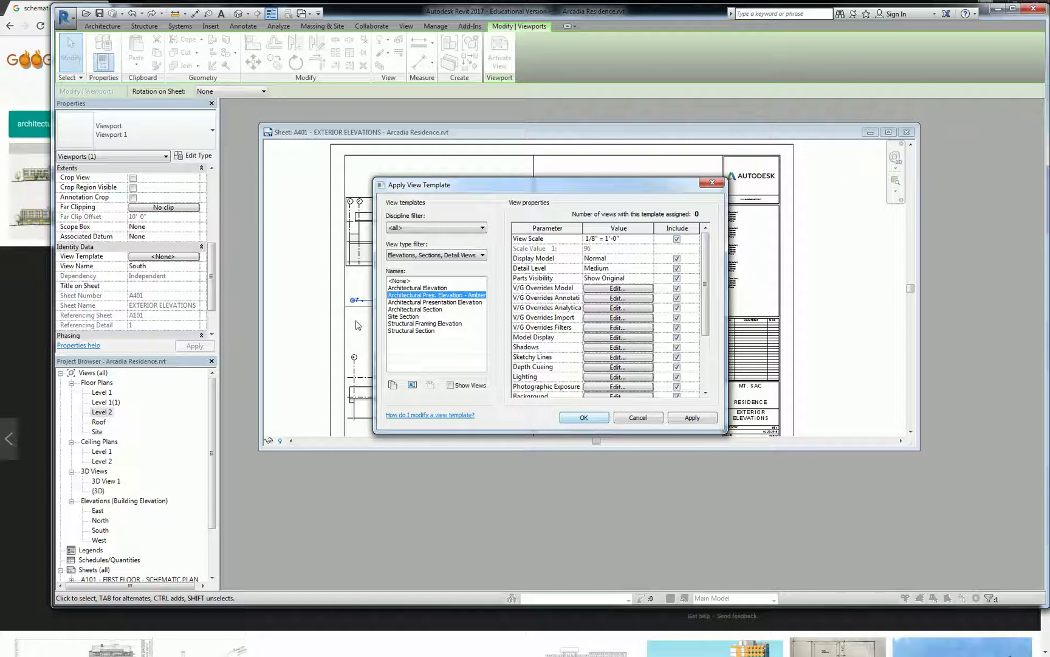
Compare the original Architectural Presentation Elevation template's shadow and model display settings without changes.
click(441, 302)
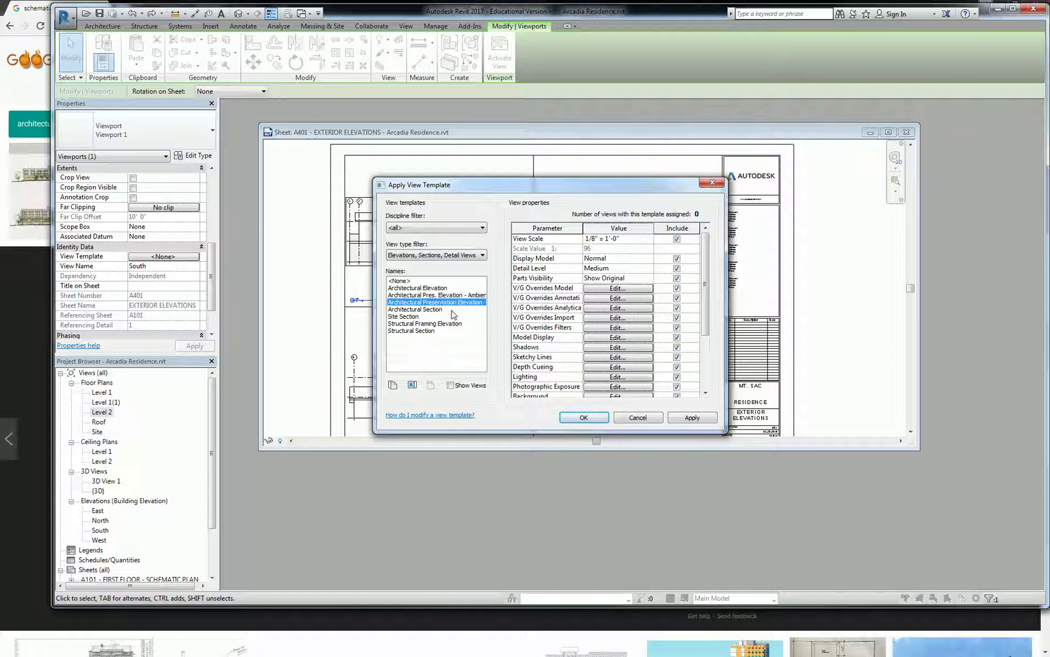
click(622, 347)
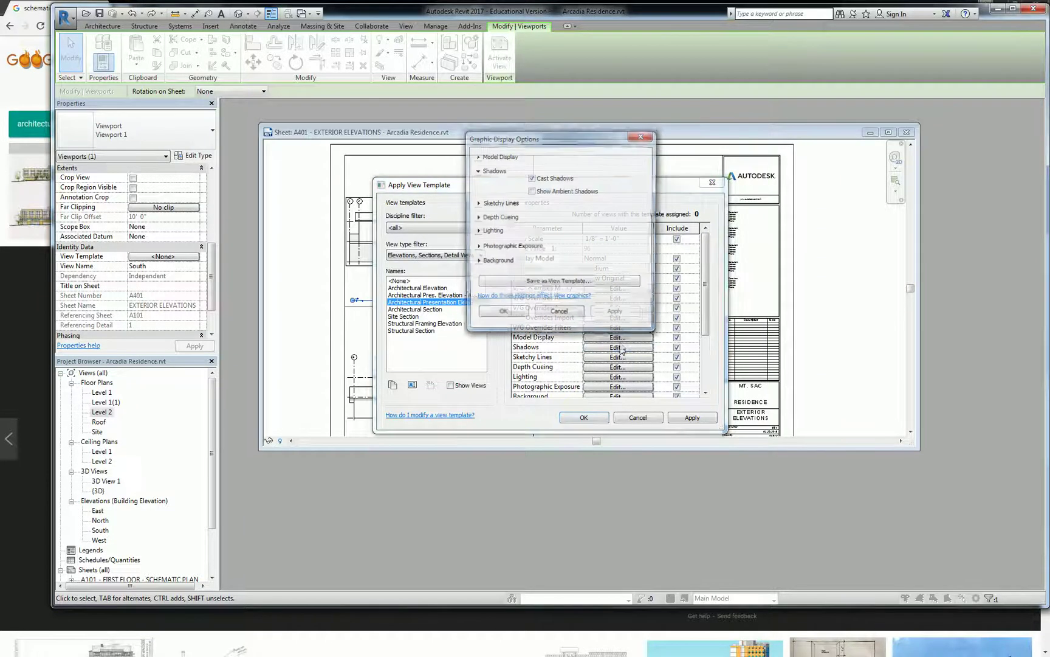
click(635, 136)
click(617, 337)
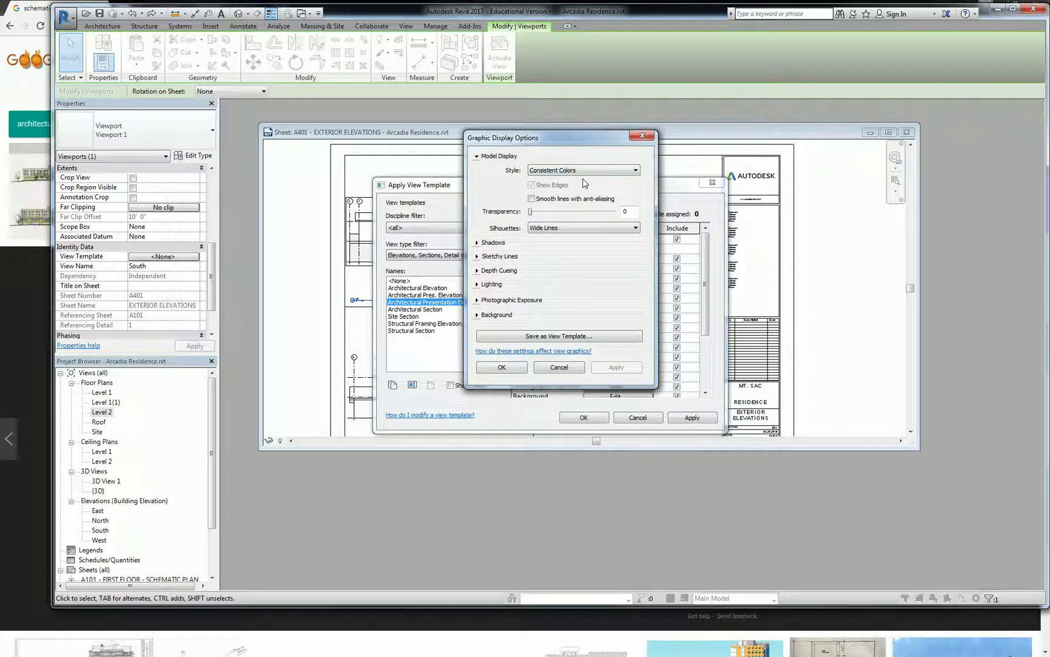
click(502, 367)
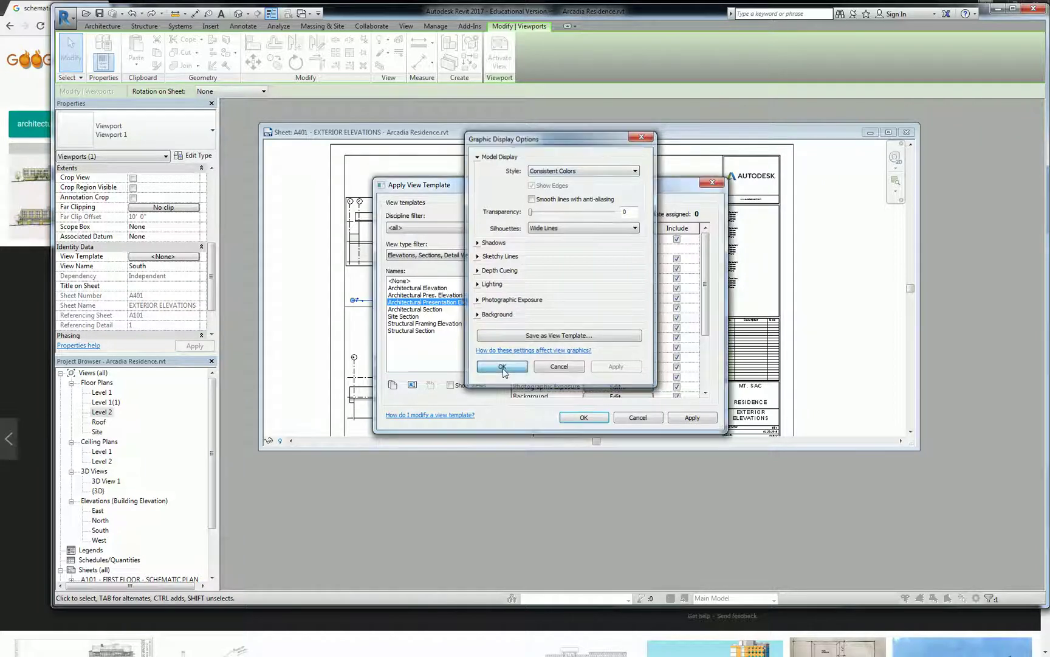
Select the Ambient template again and verify its ambient shadows are on.
click(456, 296)
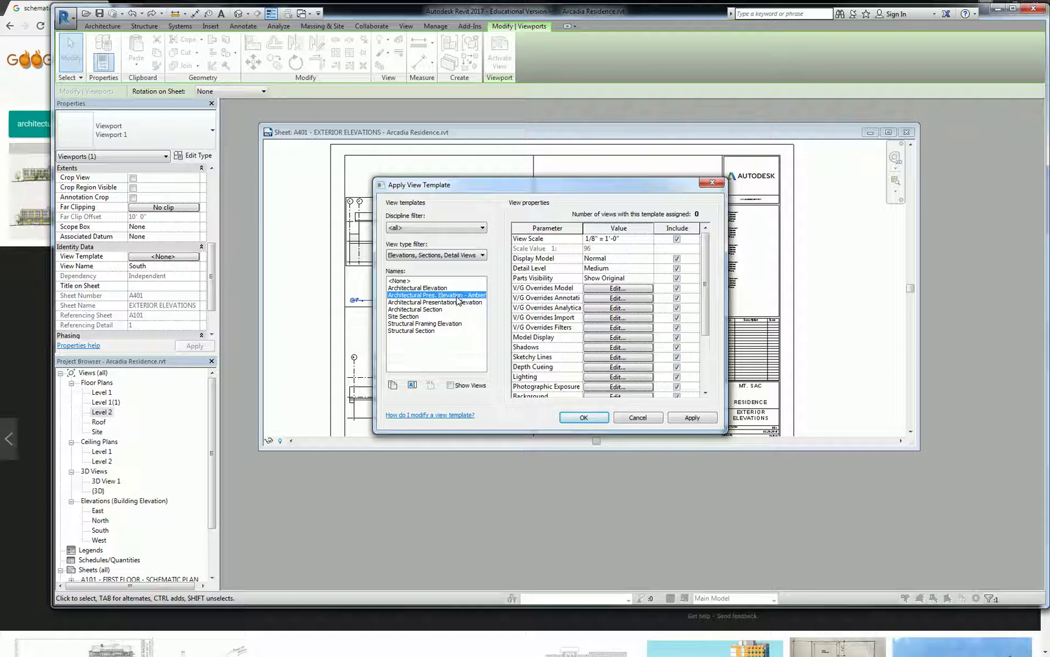
click(617, 347)
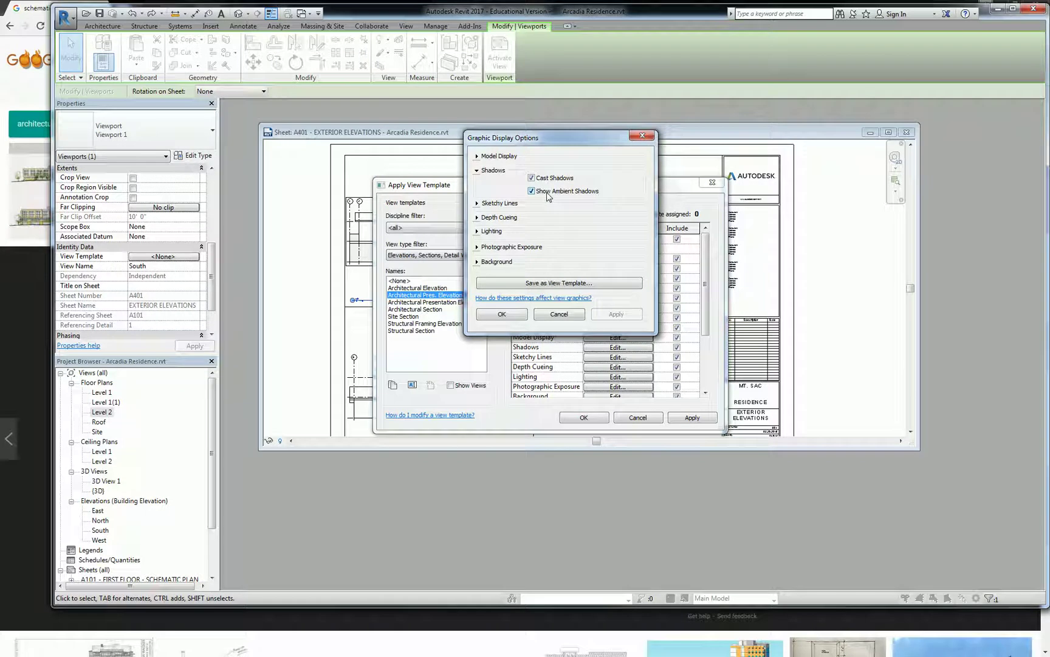
click(504, 315)
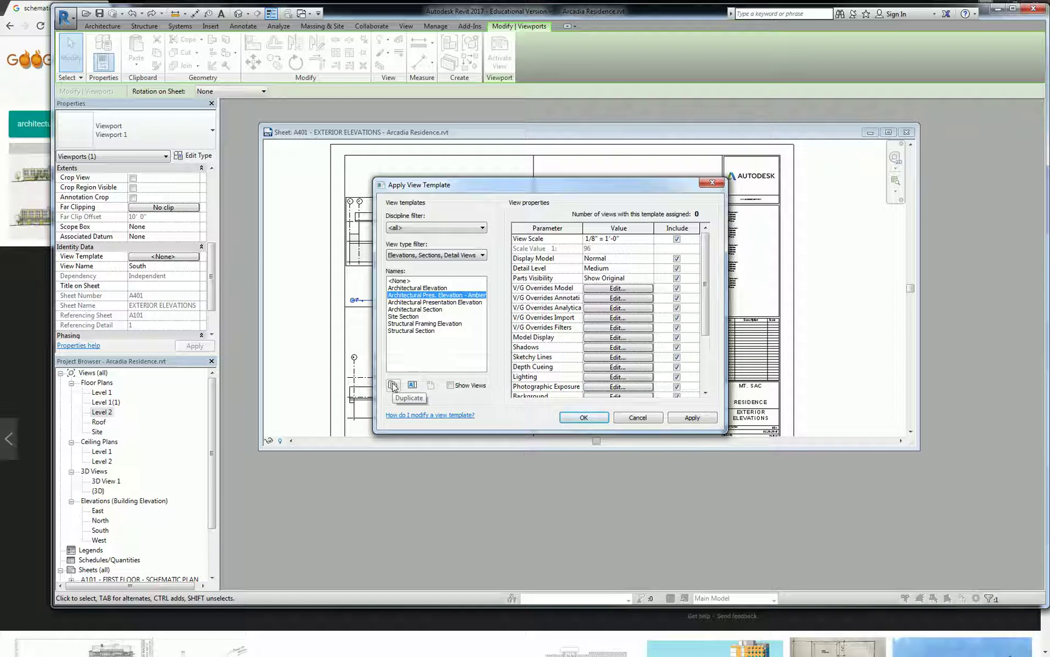
Apply the Ambient template to the South elevation and zoom in to inspect it.
click(583, 417)
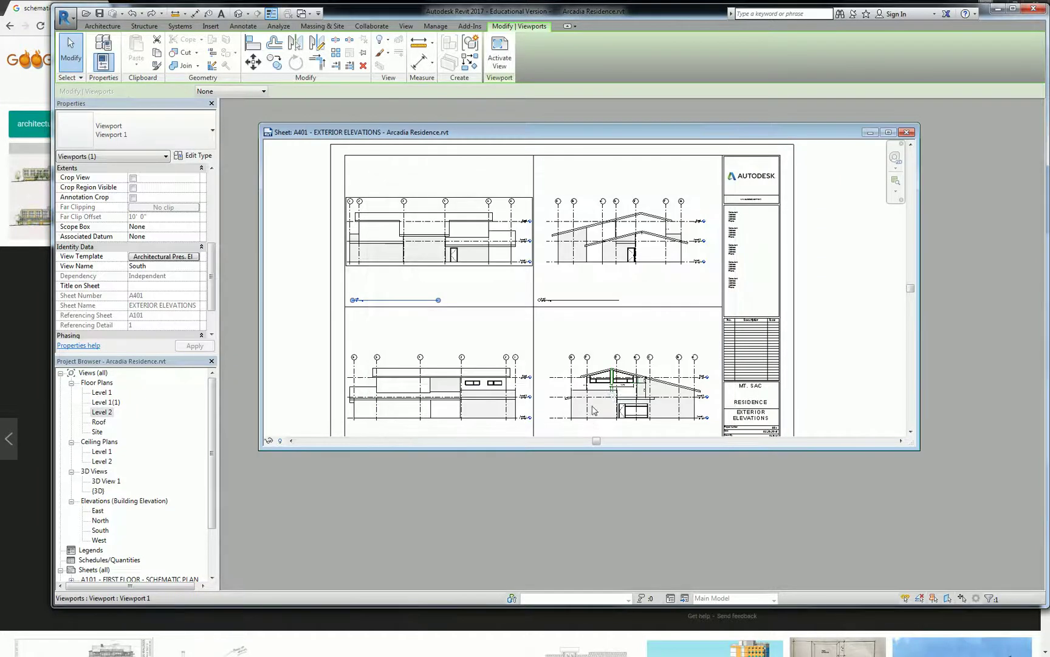
scroll(425, 273, up, 4)
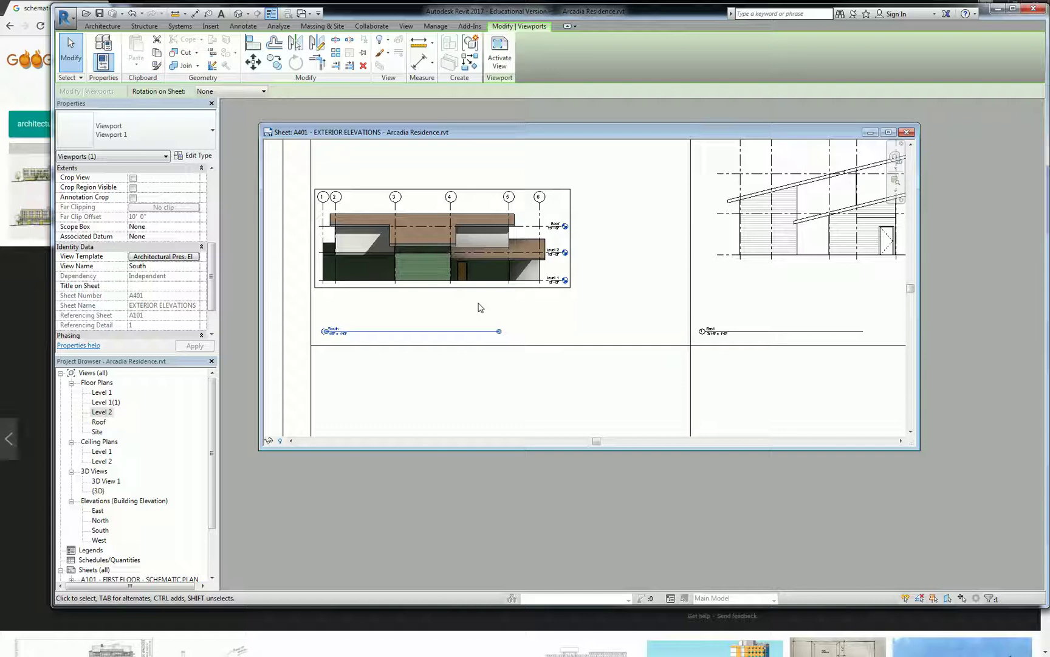
scroll(492, 274, down, 1)
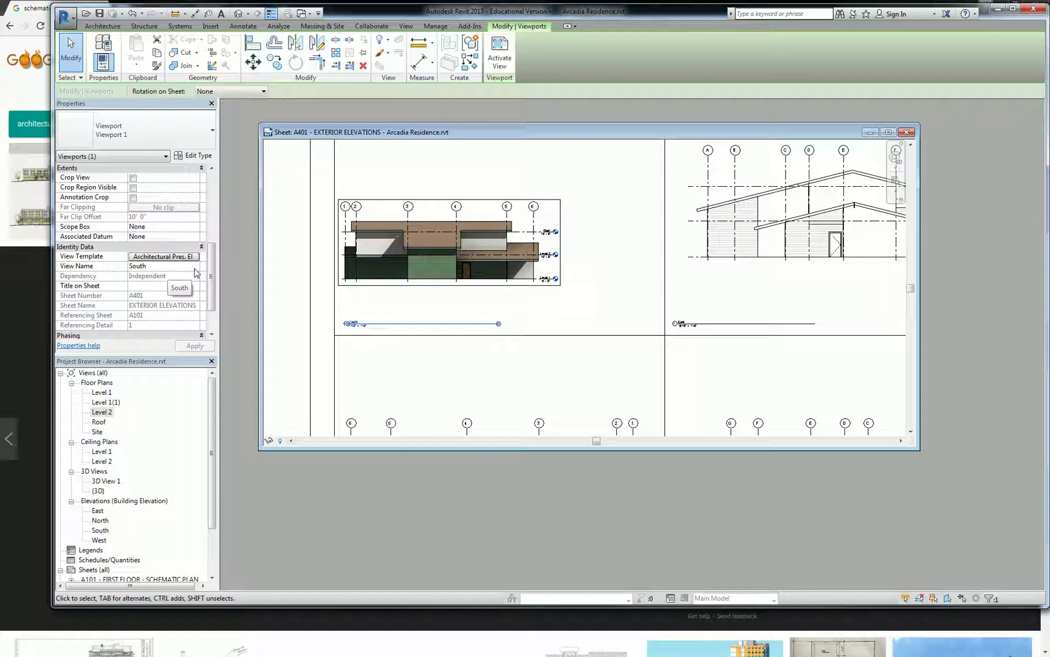
Pick a different view scale in the South viewport's template and apply it.
click(152, 259)
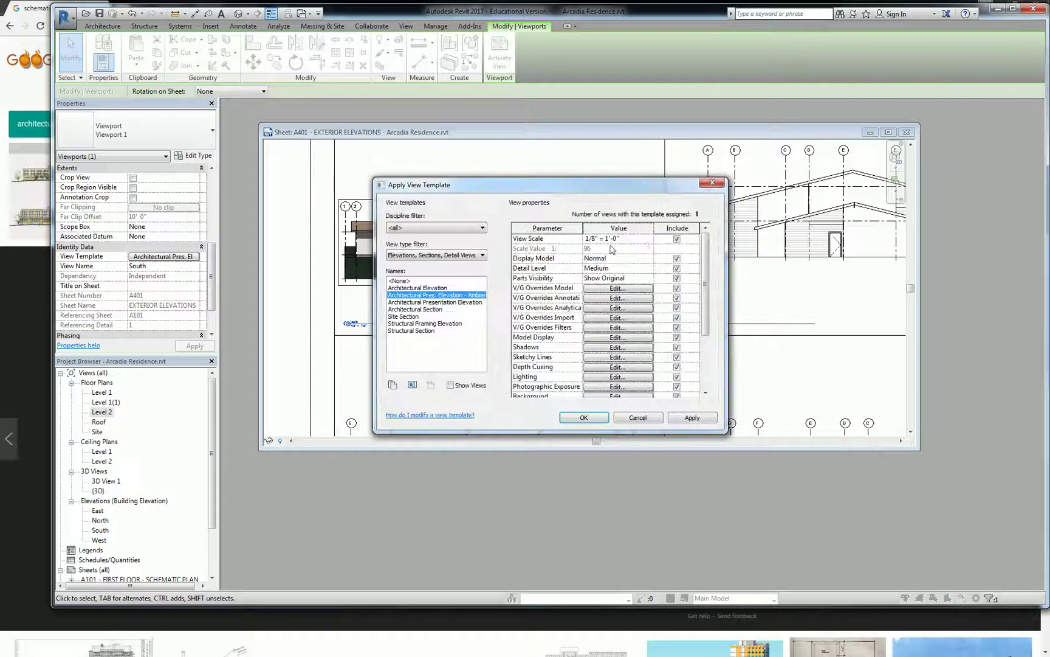
click(645, 244)
click(648, 239)
click(614, 256)
click(582, 417)
scroll(555, 260, down, 3)
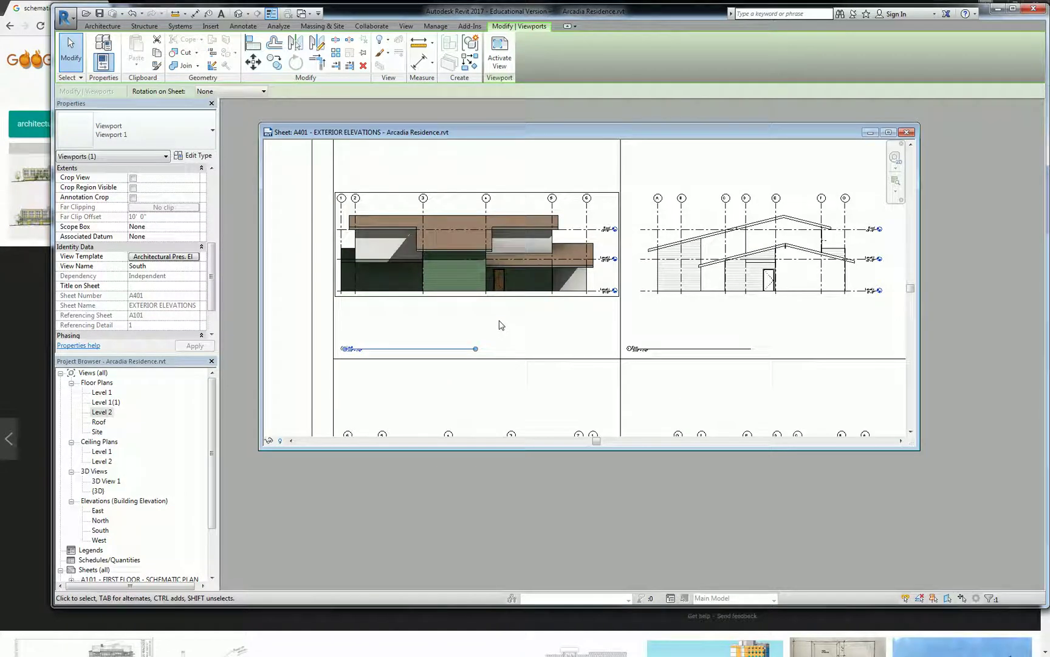
Enable shadows in the Ambient template's display settings and apply it to the South elevation.
click(138, 257)
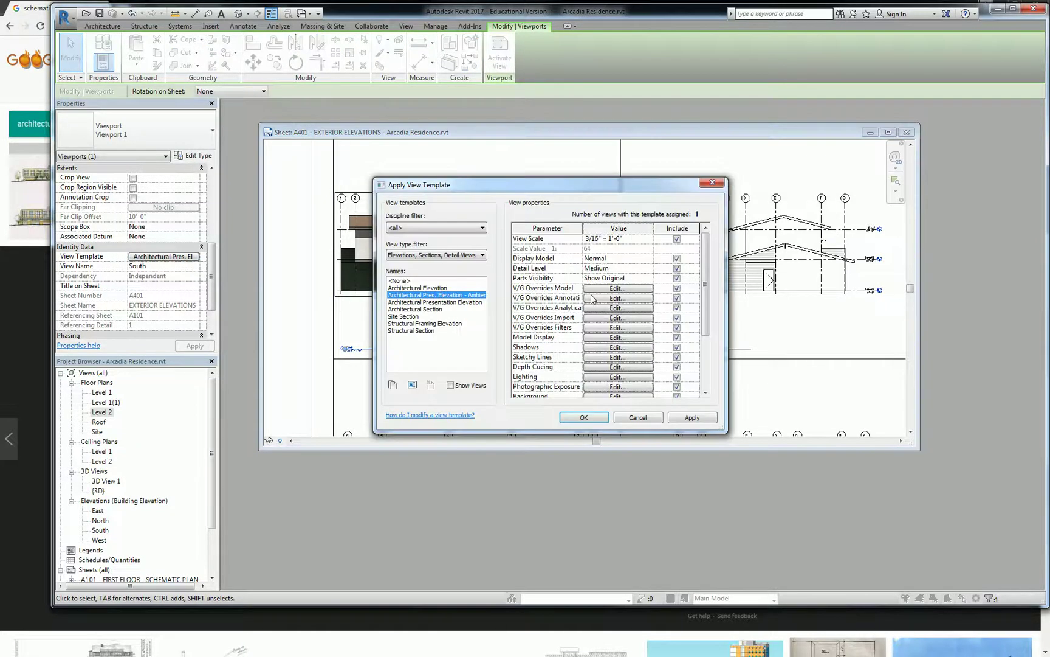
click(610, 347)
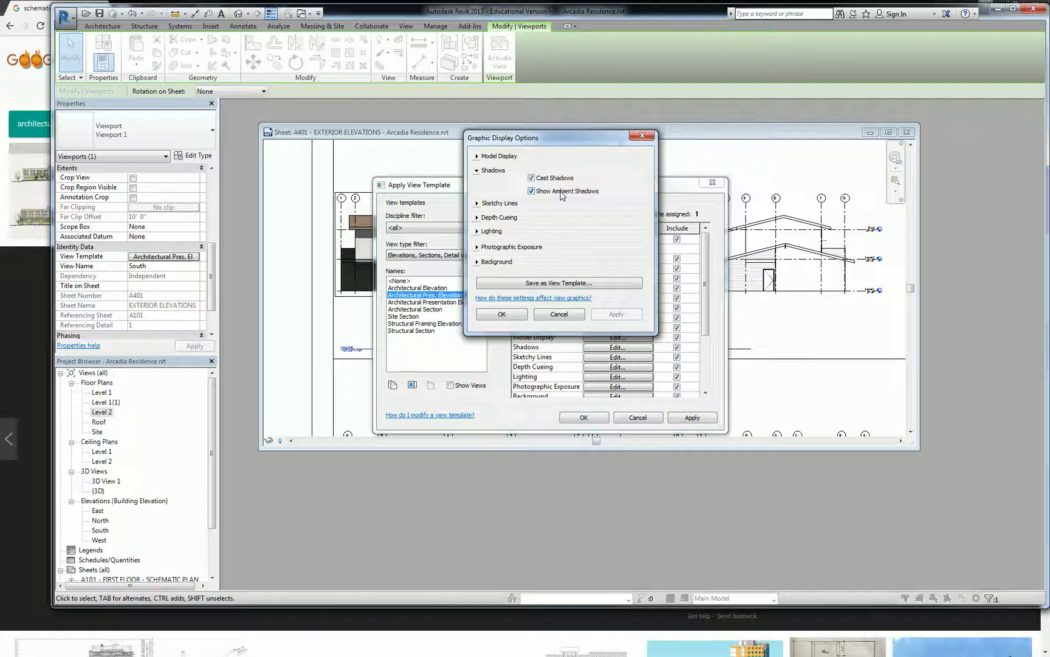
click(544, 176)
click(502, 314)
click(583, 417)
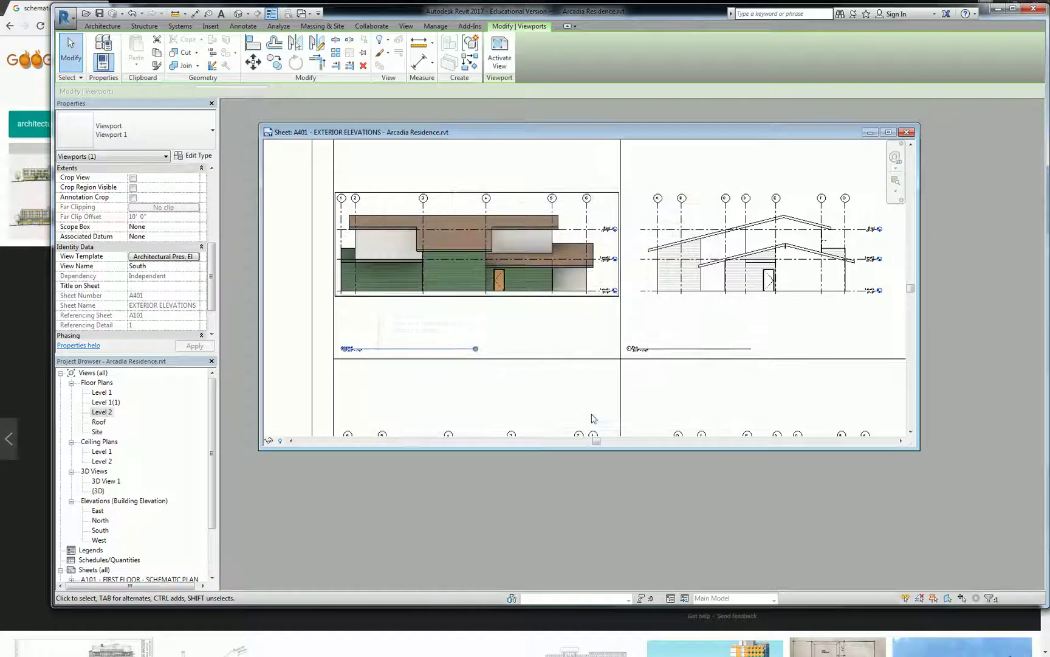
Pan the sheet to the East elevation and select its viewport.
scroll(510, 352, up, 1)
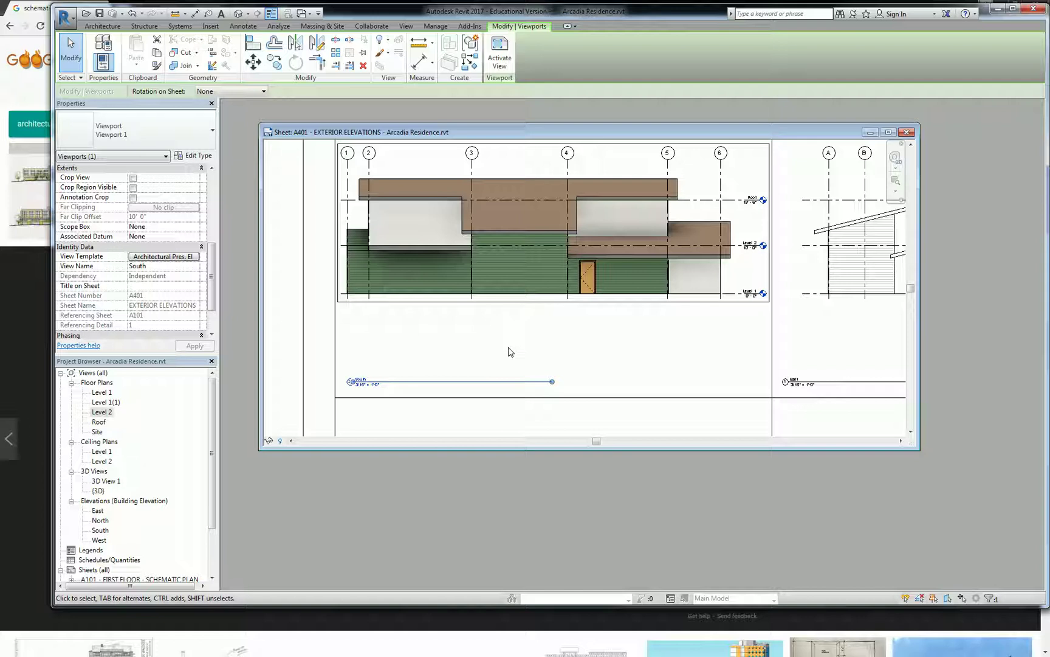
scroll(533, 312, down, 3)
click(757, 157)
middle_drag(758, 157, 664, 198)
scroll(663, 197, down, 2)
scroll(663, 216, up, 3)
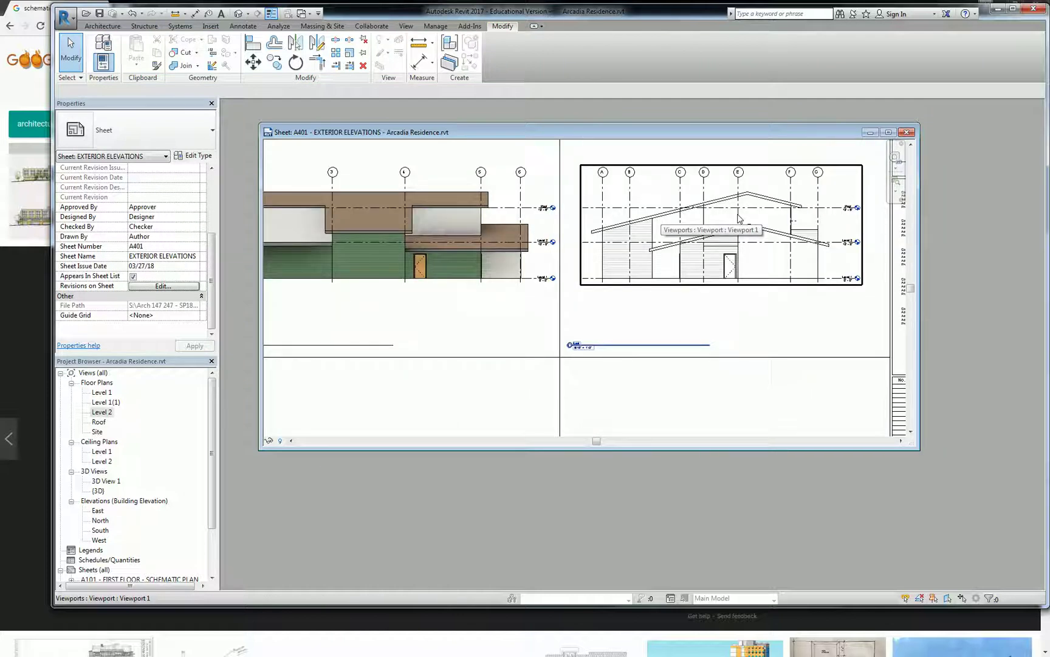
click(663, 219)
middle_drag(384, 220, 424, 207)
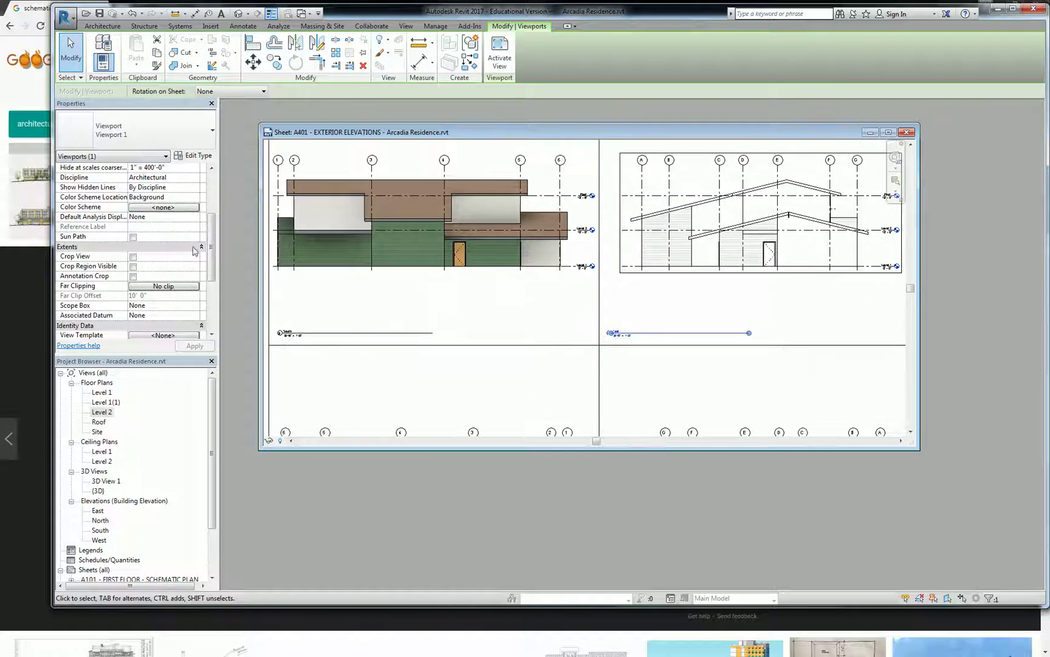
scroll(203, 262, down, 2)
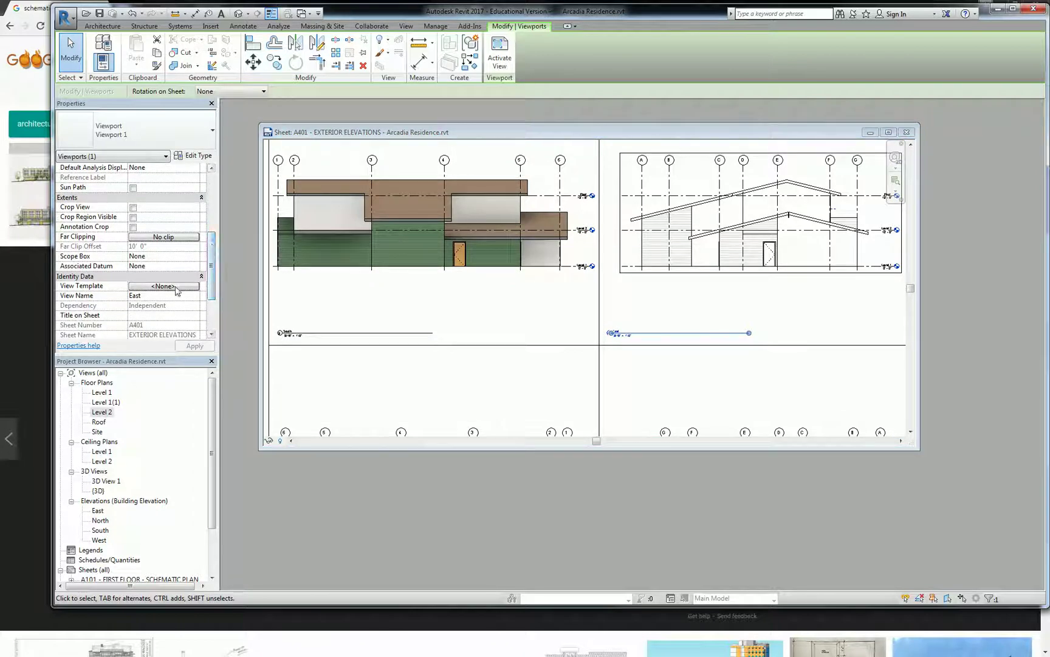
Apply the Architectural Presentation Elevation template to the East elevation.
click(180, 286)
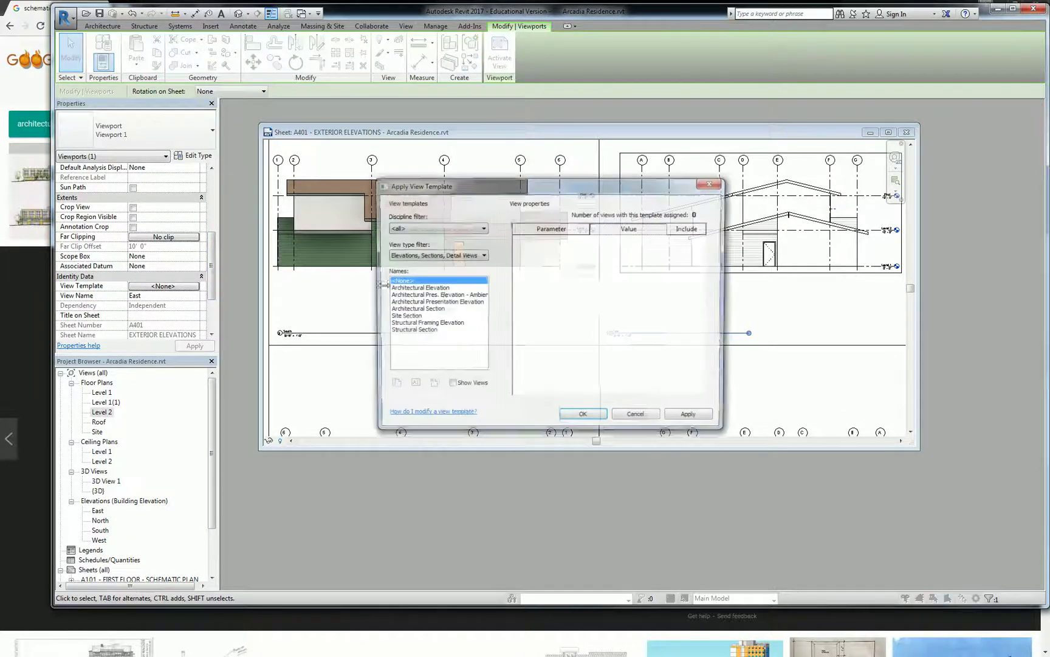
click(446, 302)
click(582, 417)
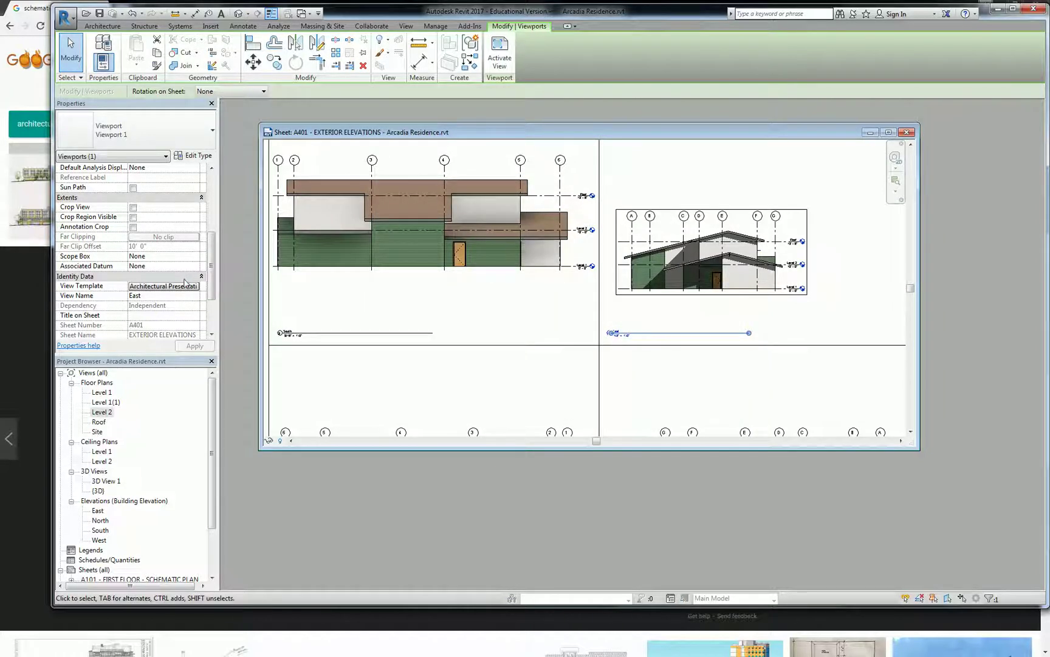
Set the East view's template scale to 3/16" = 1'-0".
click(182, 286)
click(626, 239)
click(649, 239)
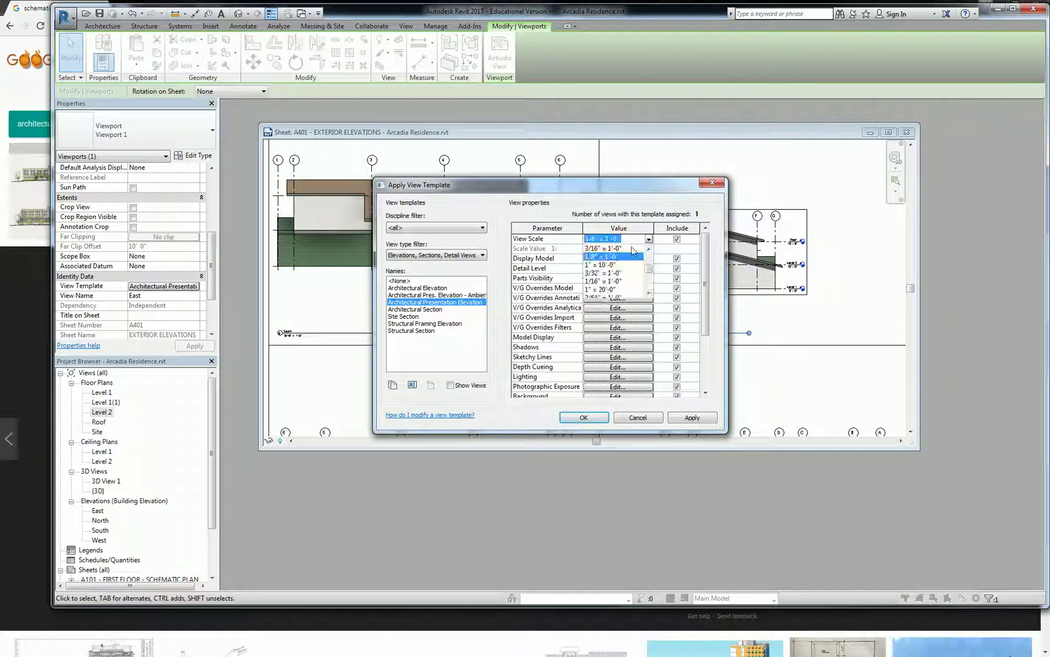
click(617, 301)
click(584, 417)
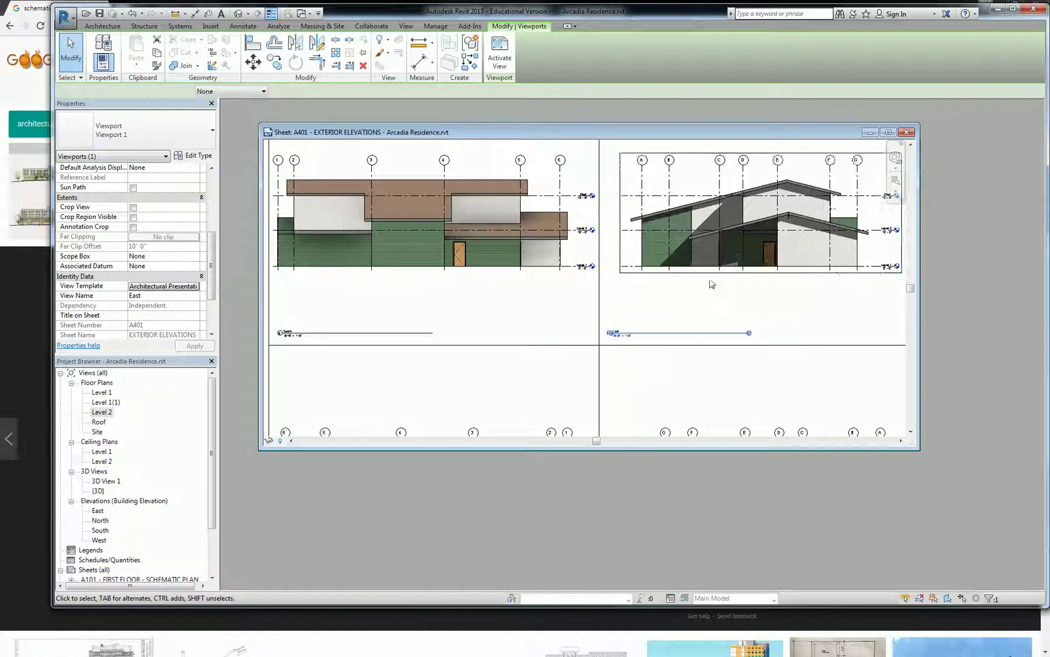
Maximize the A401 sheet window and zoom in on the coloured South and East elevations.
click(588, 319)
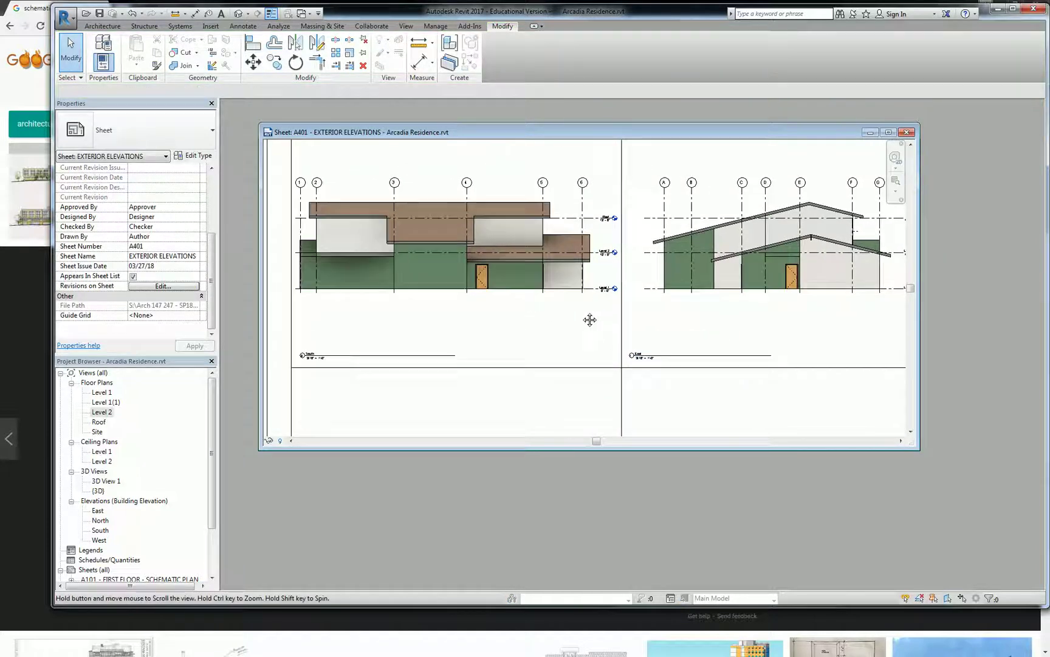
double_click(605, 133)
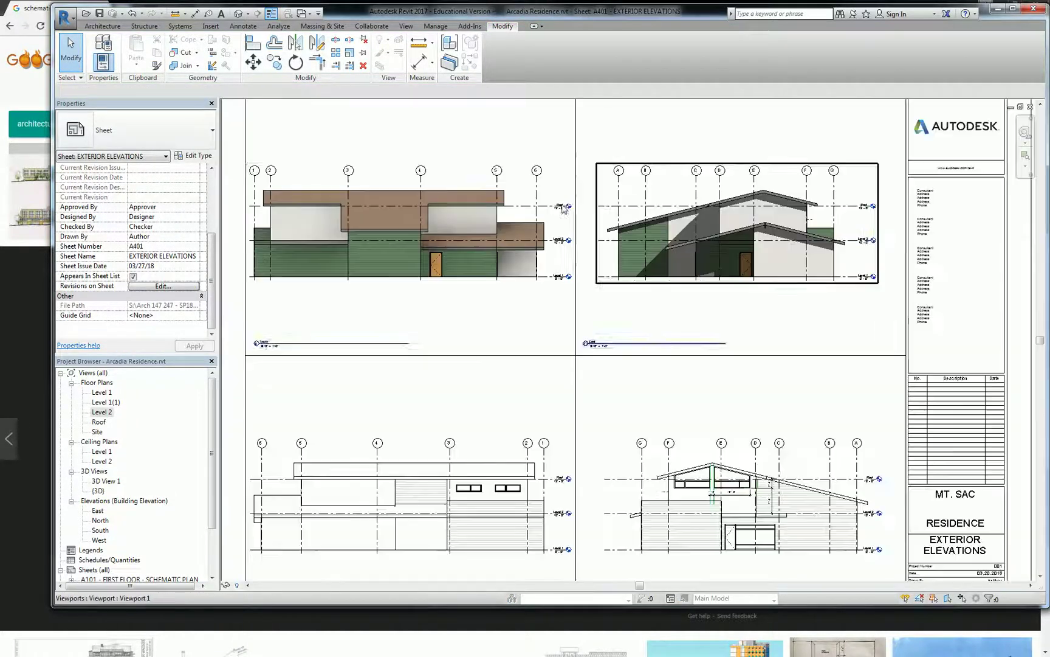
click(445, 148)
scroll(563, 169, up, 4)
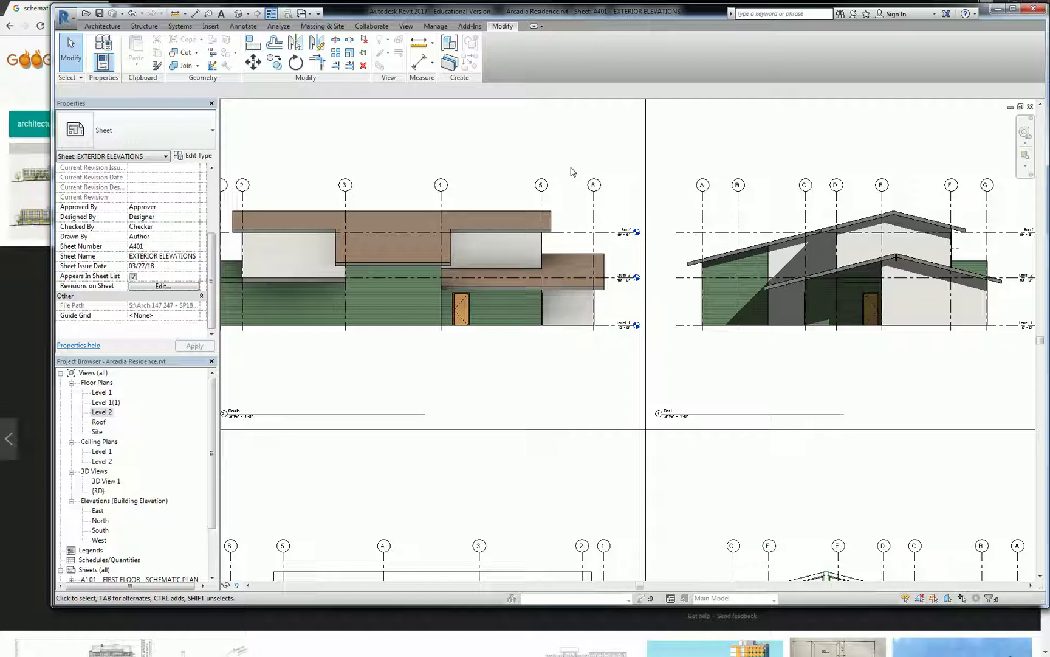
Lower the East viewport template's Lighting Shadows intensity from its previous value to 20 and apply the template.
click(738, 202)
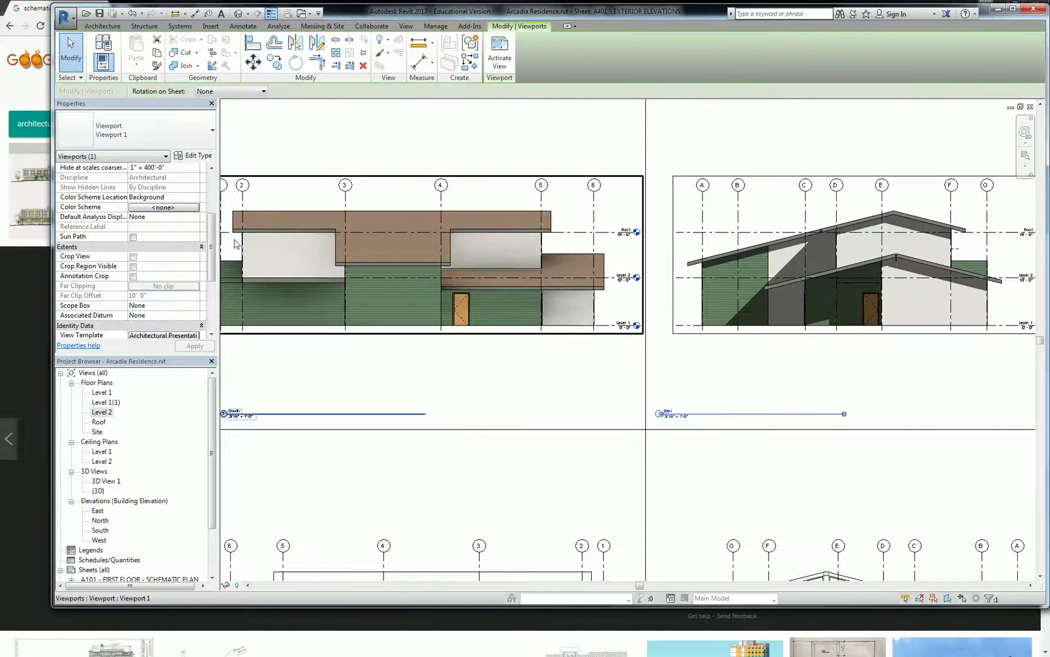
click(180, 336)
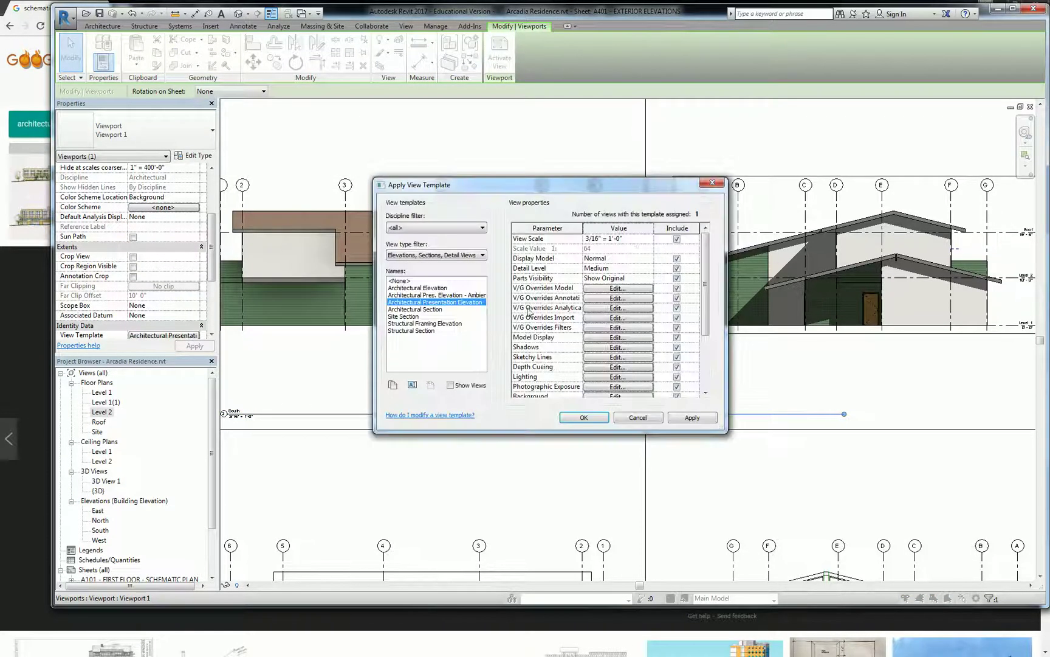
click(611, 347)
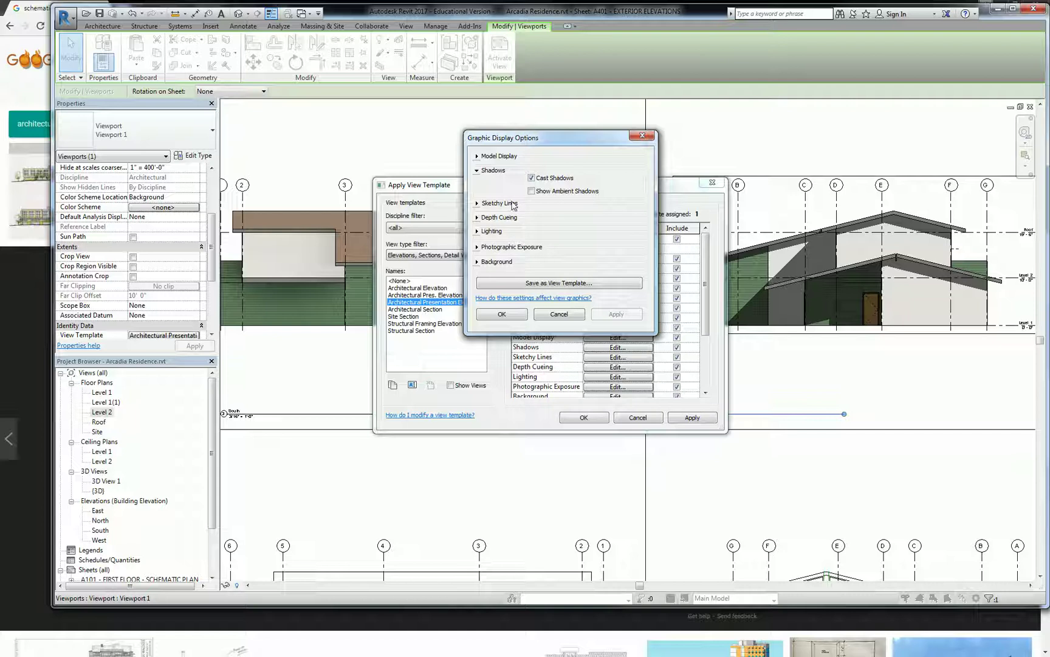
click(642, 135)
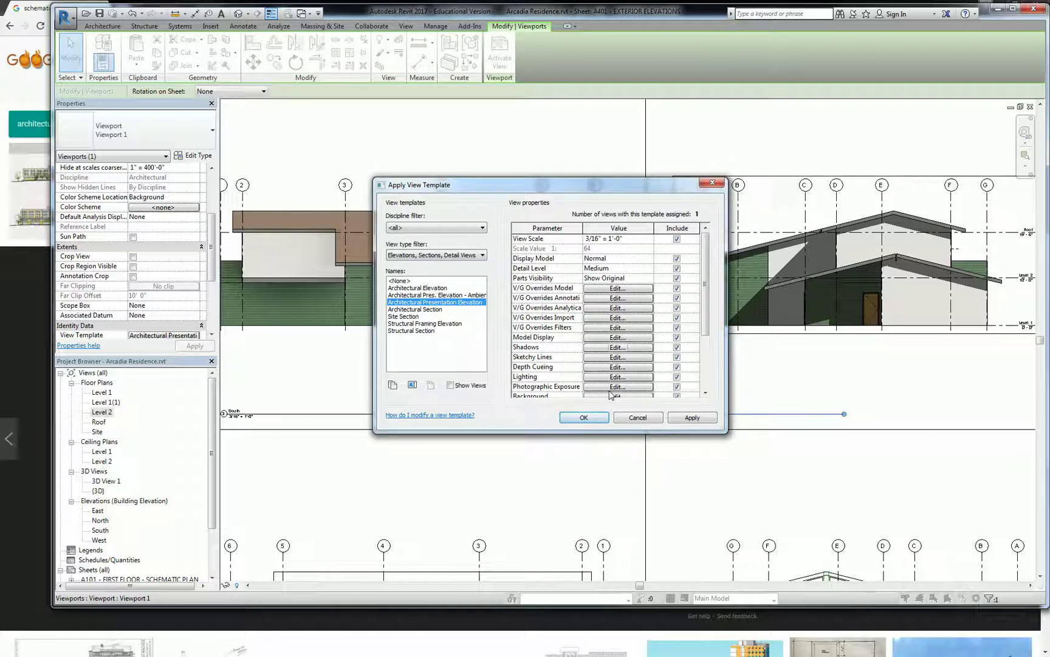
scroll(708, 286, down, 1)
click(585, 347)
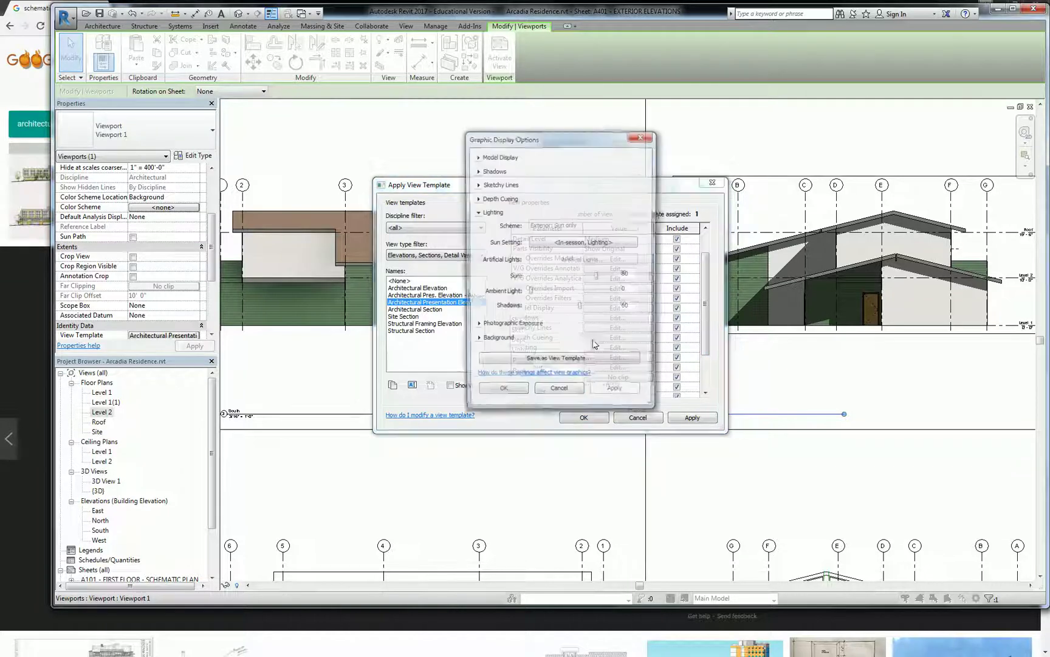
drag(580, 307, 546, 308)
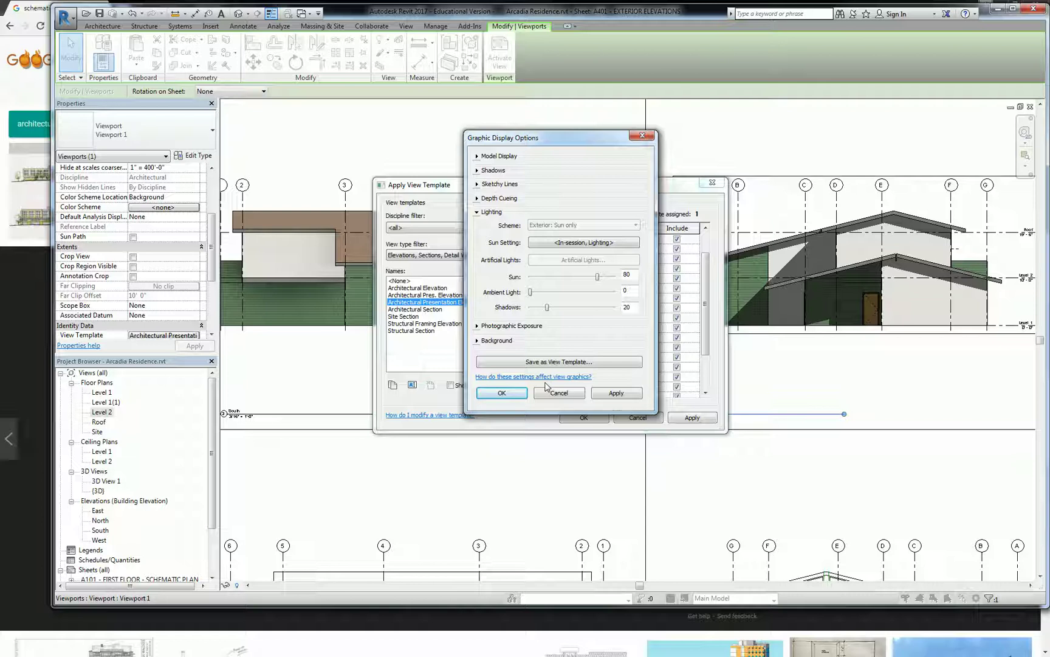
click(496, 393)
click(578, 417)
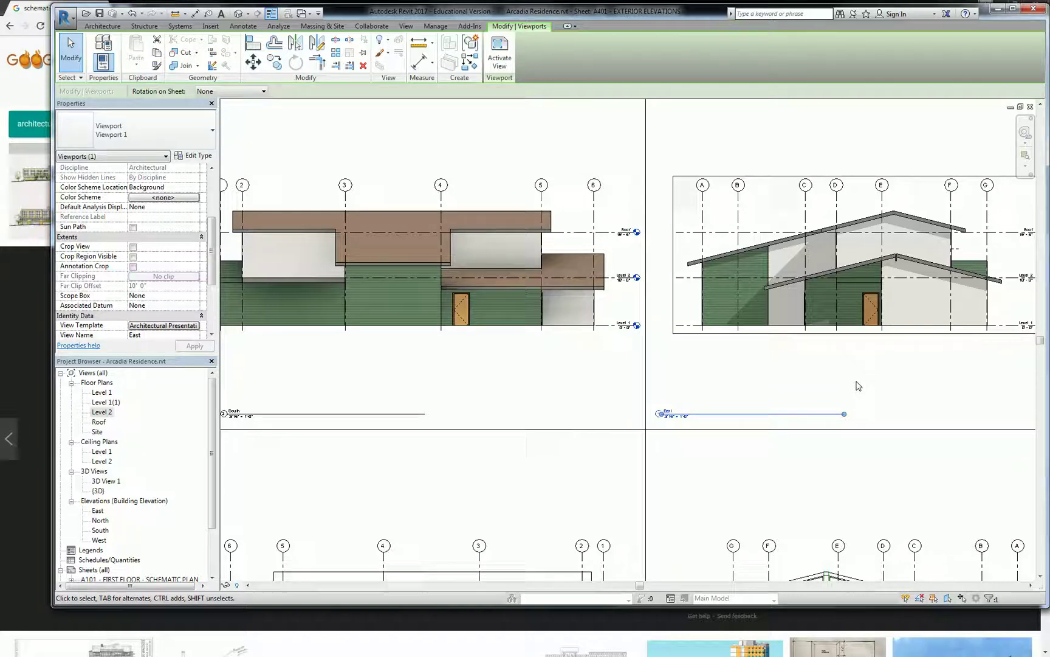
click(849, 115)
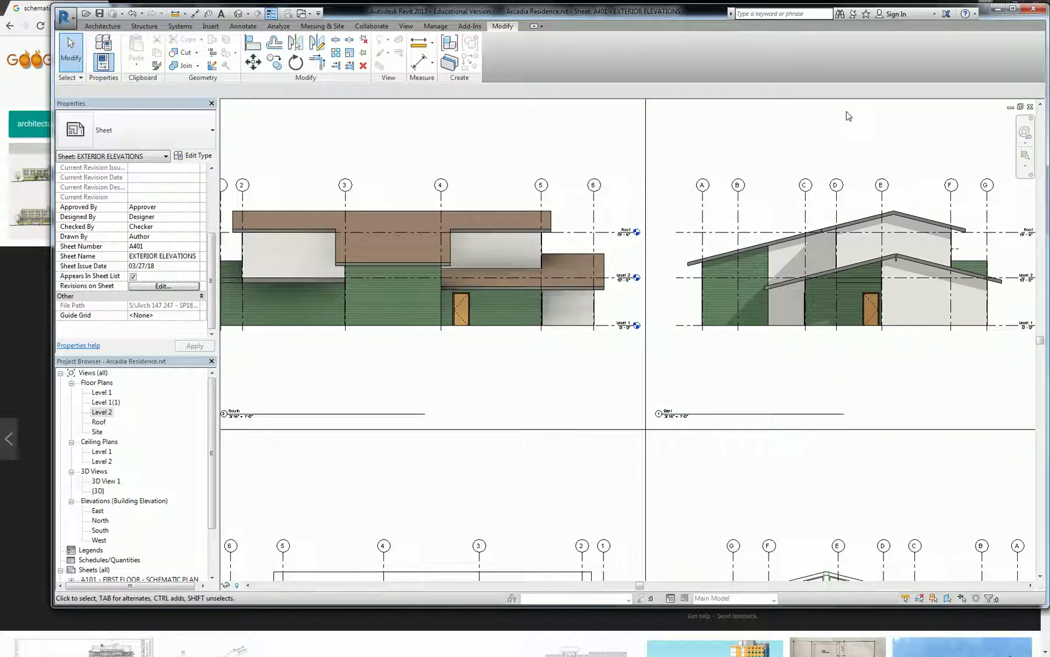